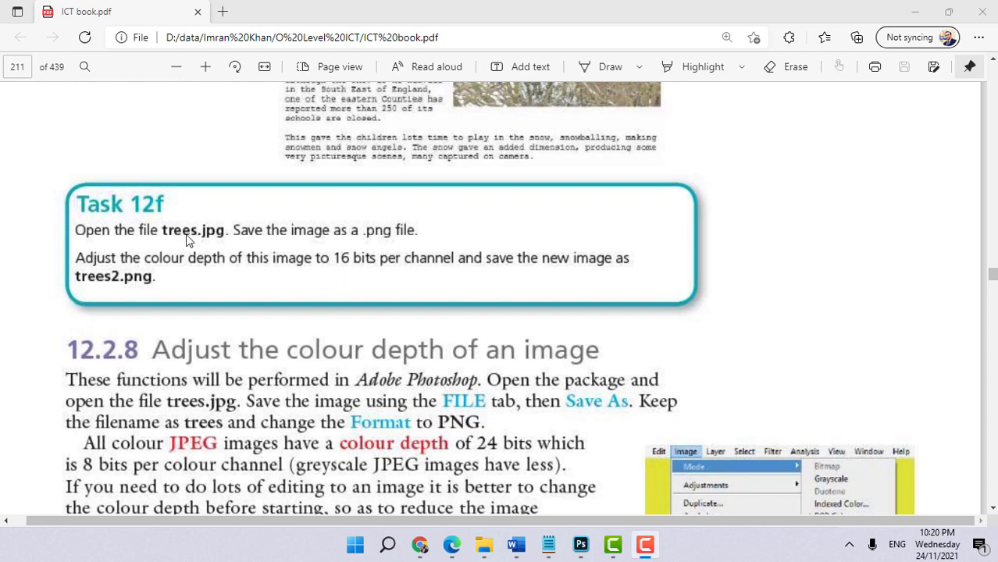
Read Task 12f, switch to Photoshop to start opening a file, and copy the Chapter12 folder's path from File Explorer.
scroll(292, 264, down, 2)
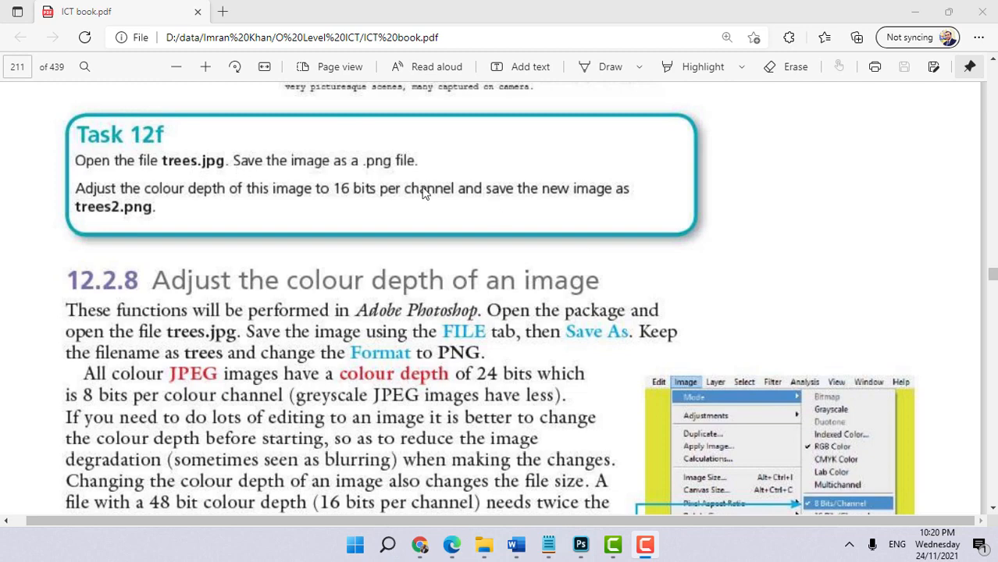
click(580, 544)
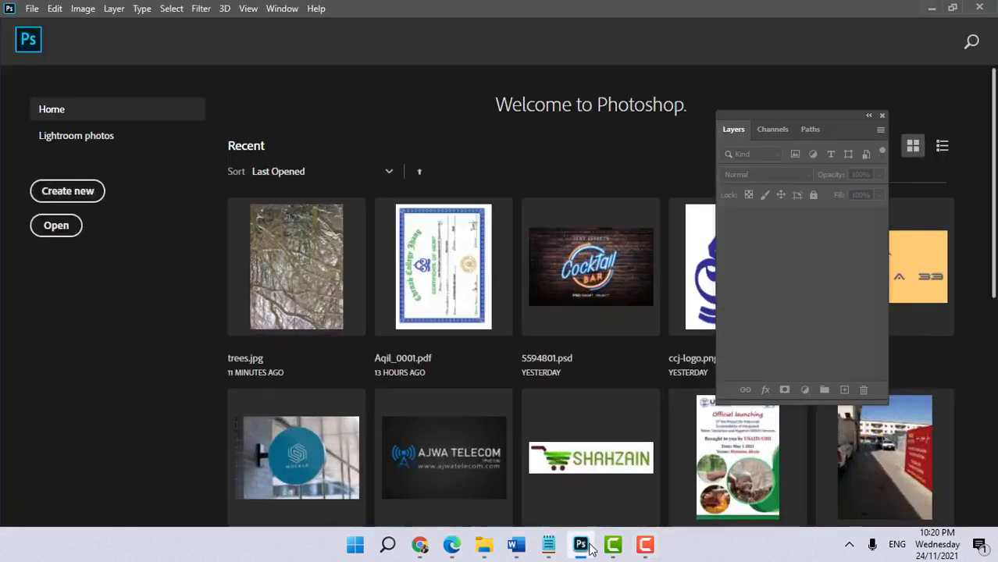
click(30, 9)
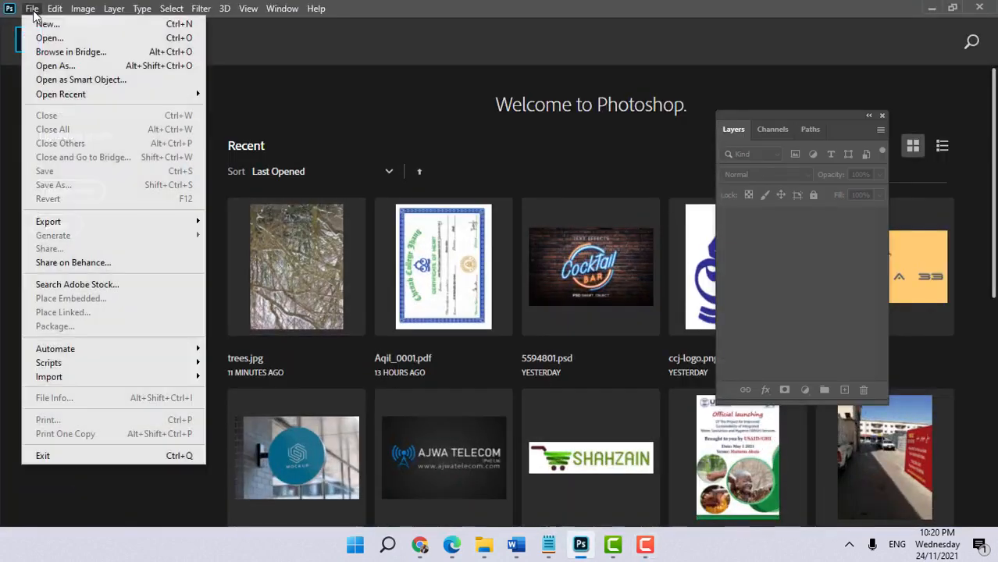
click(48, 37)
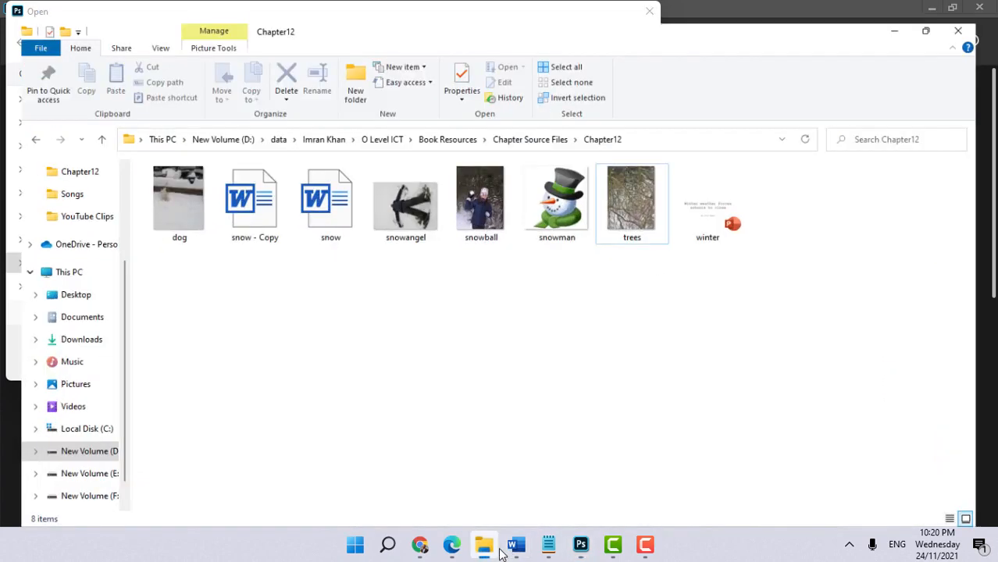
click(490, 544)
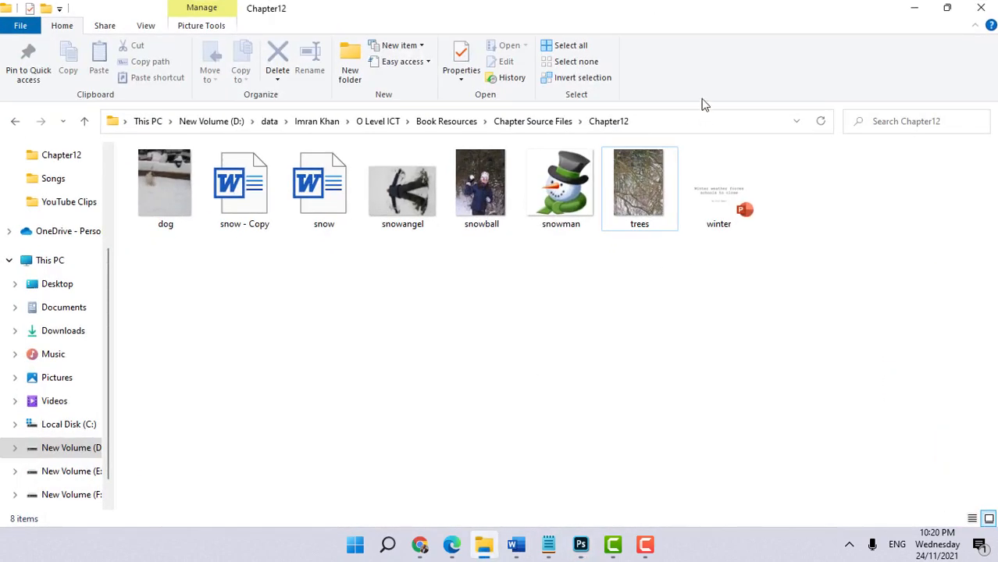
click(680, 127)
right_click(680, 128)
click(555, 169)
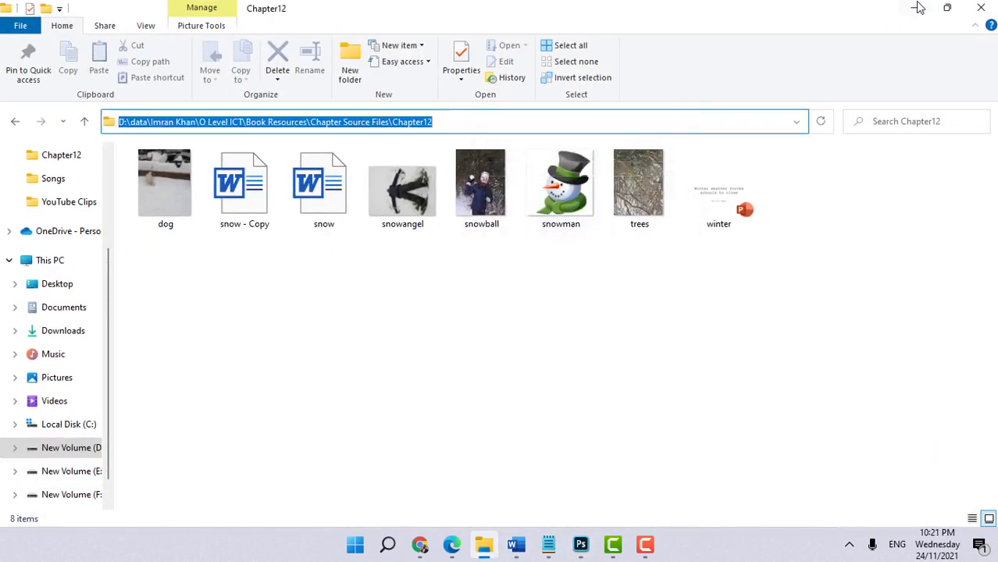
Go to the Chapter12 folder using the copied path and open the trees image in Photoshop.
click(914, 8)
click(347, 341)
key(ctrl+v)
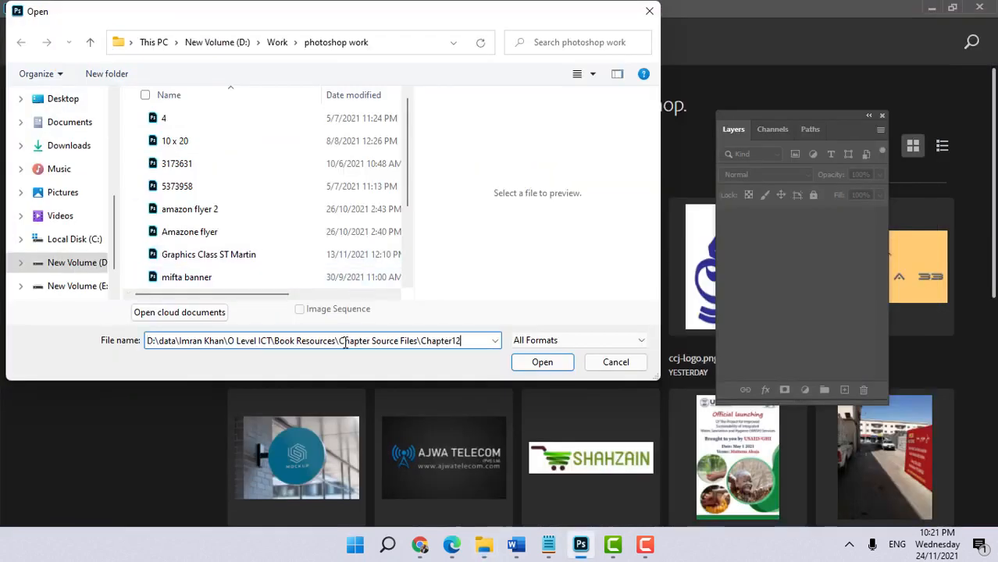
click(524, 361)
scroll(281, 263, down, 2)
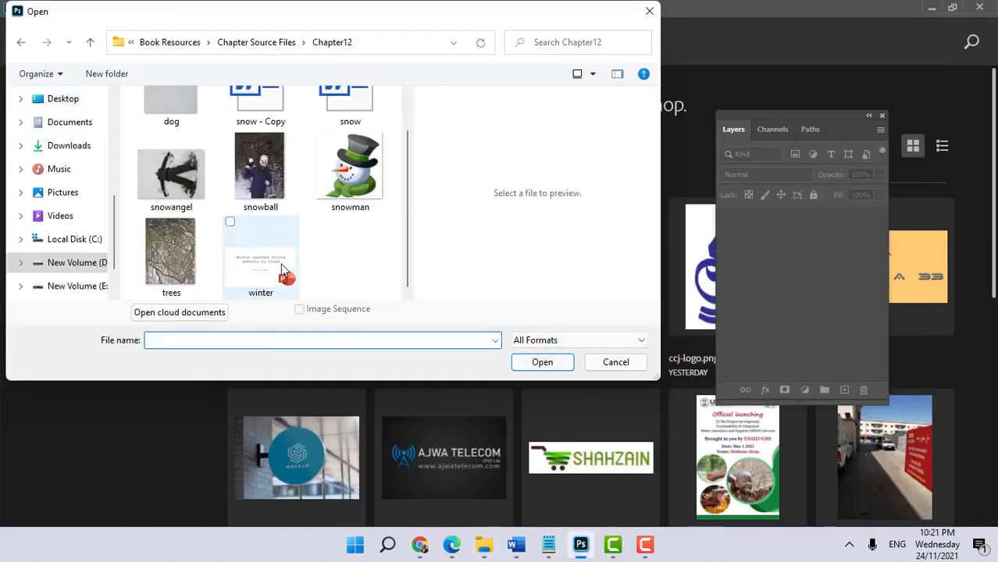
click(170, 254)
click(536, 363)
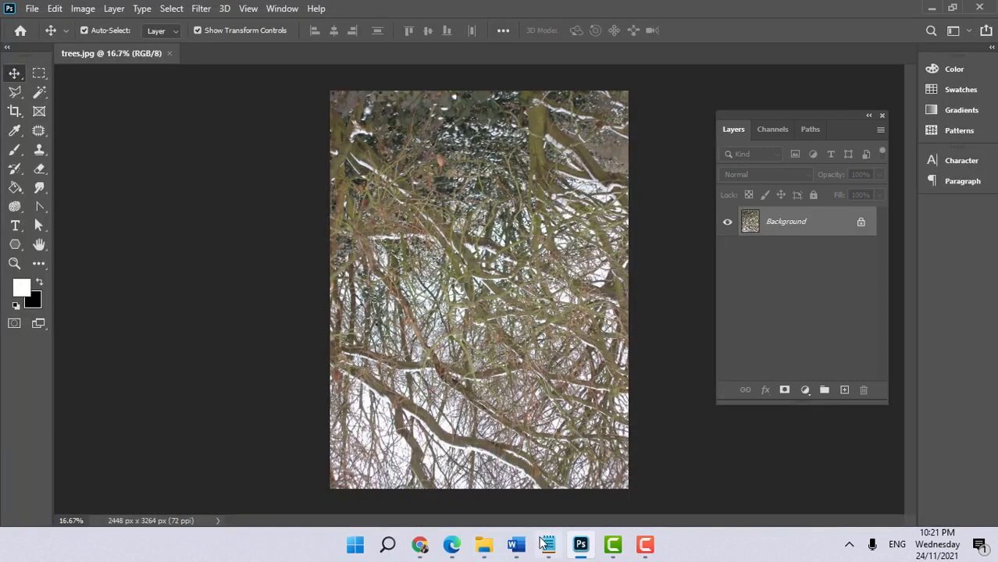
Check the task text in the PDF and set the trees image's colour depth to 16 Bits/Channel in Photoshop.
click(452, 544)
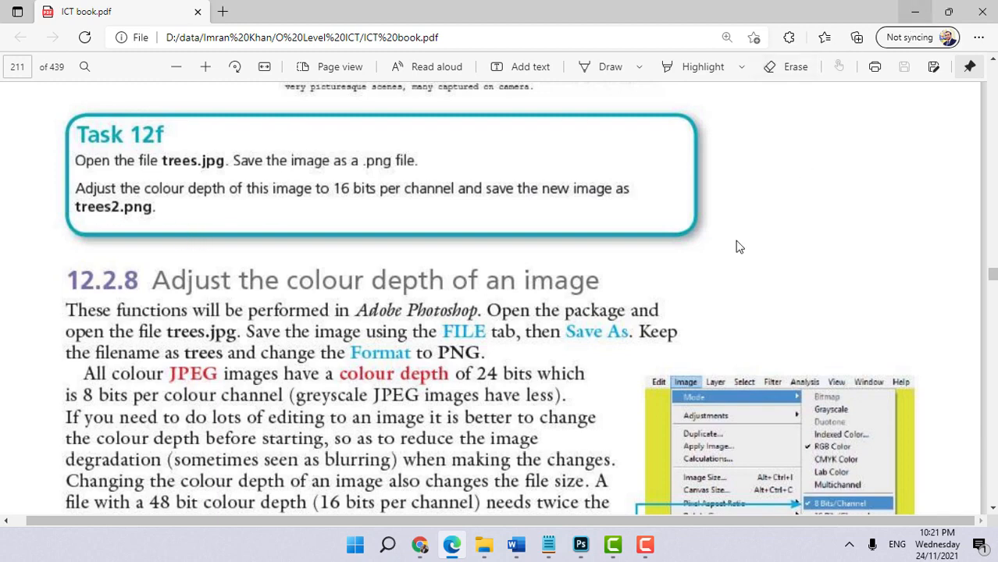
click(580, 544)
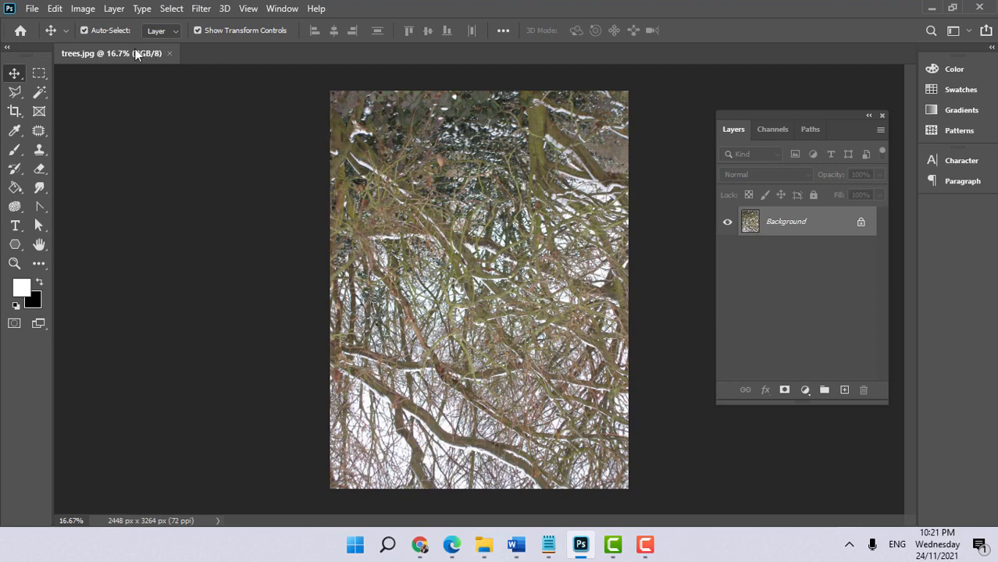
click(85, 9)
mouse_move(93, 28)
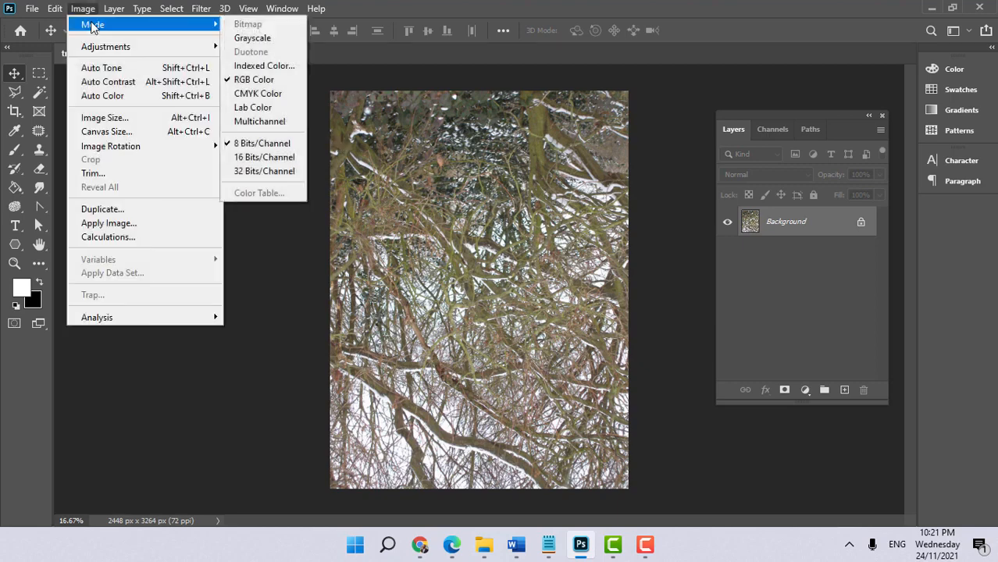
click(274, 160)
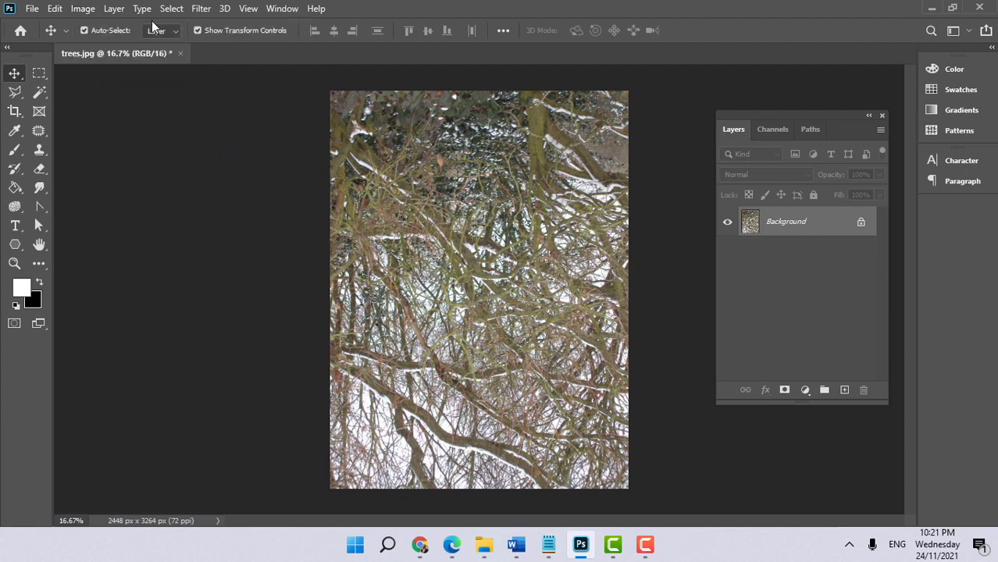
Choose PNG as the file type for saving the image on the computer, and cancel at the PNG format options.
click(32, 10)
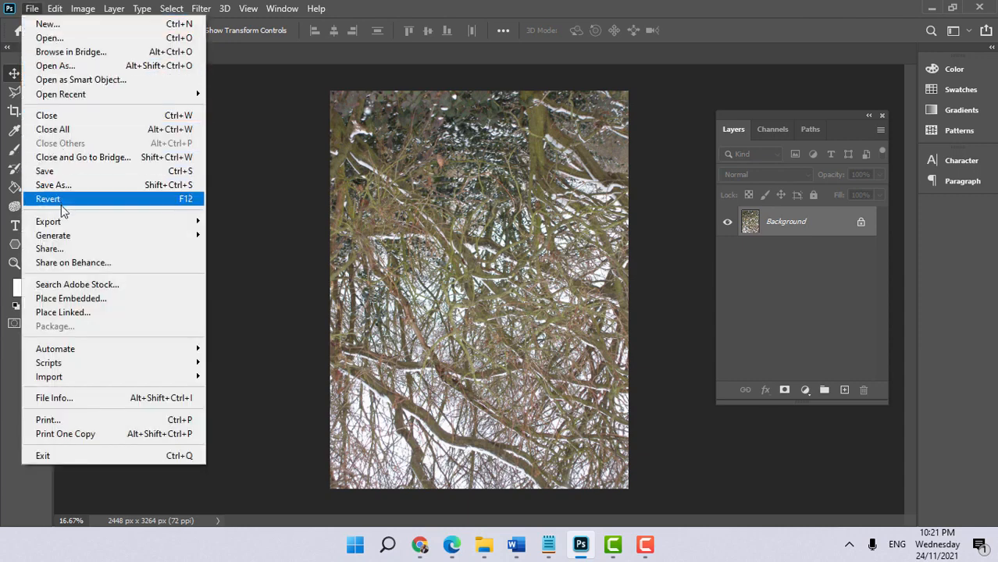
mouse_move(90, 222)
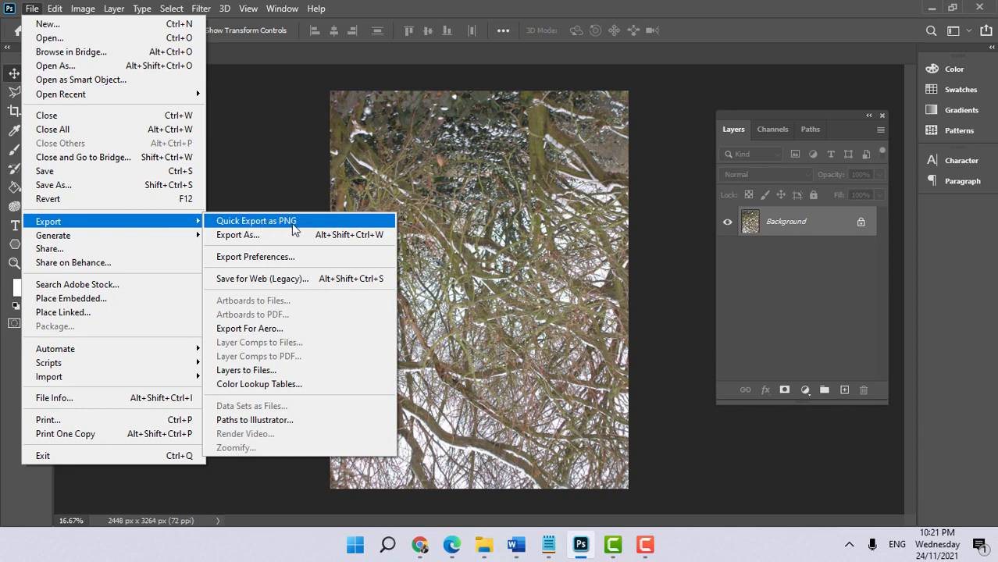
click(66, 192)
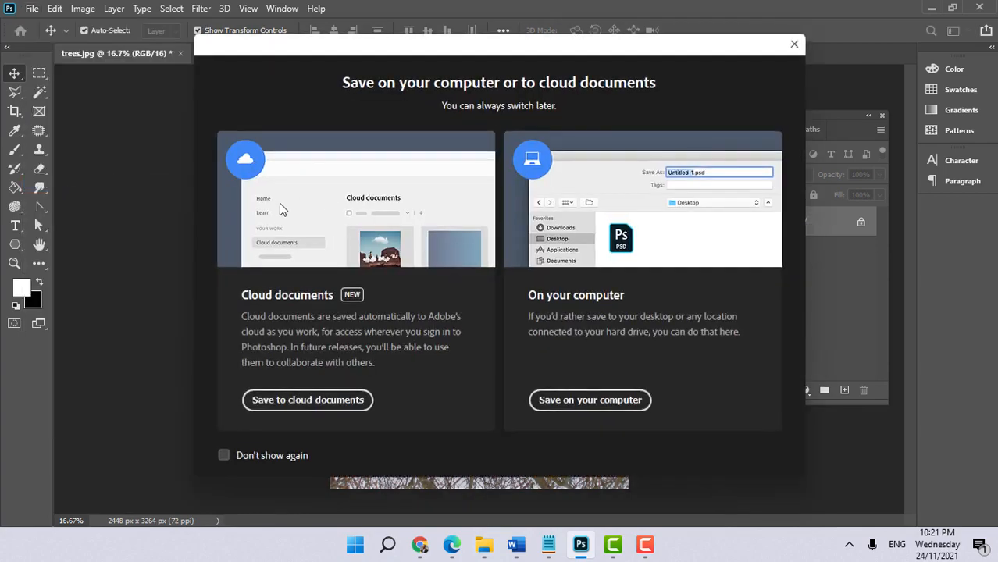
click(606, 402)
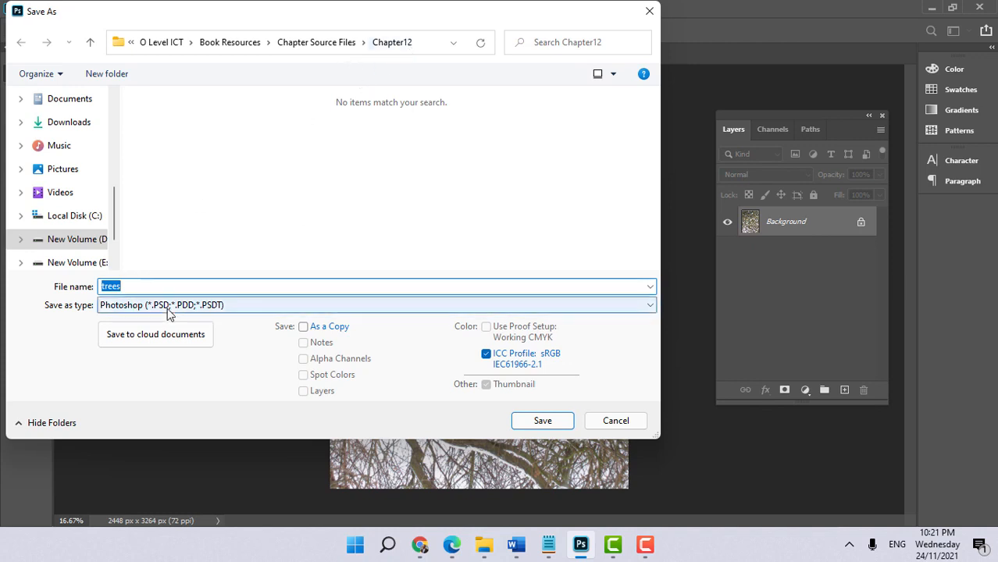
click(268, 305)
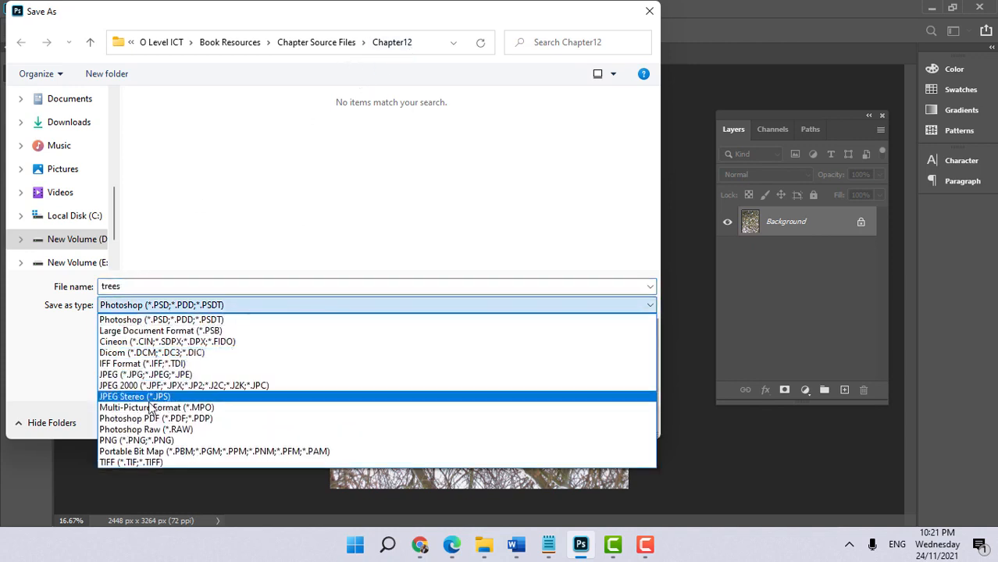
click(119, 442)
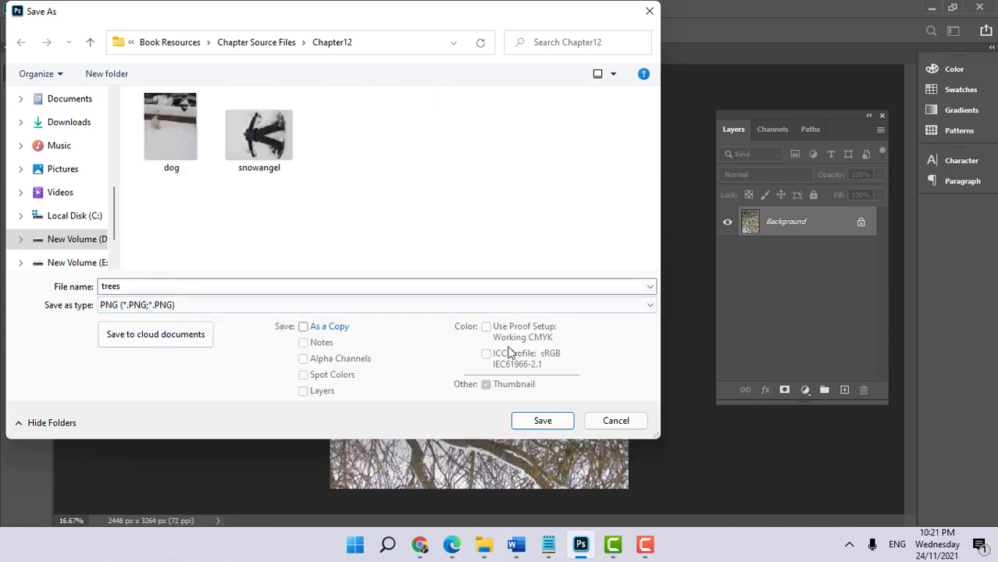
click(541, 426)
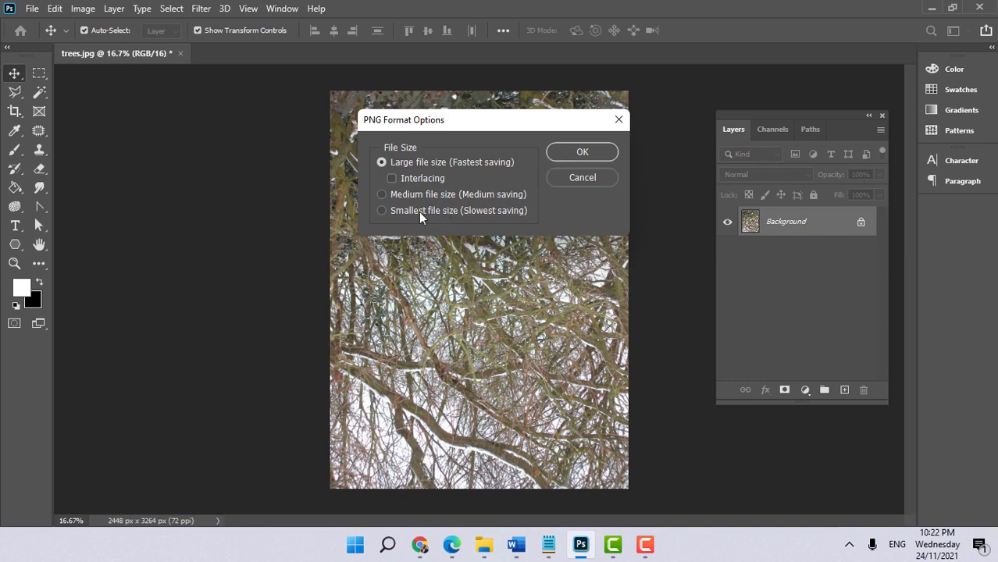
click(381, 212)
click(434, 163)
click(581, 178)
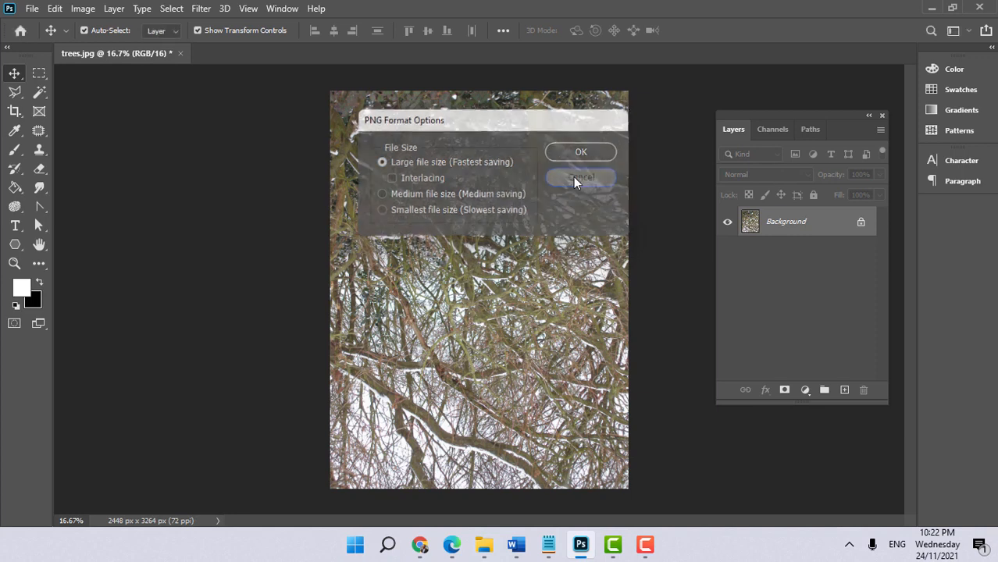
Check the required file name in the PDF and save the 16-bit image on the computer as a PNG named "trees 2".
click(452, 544)
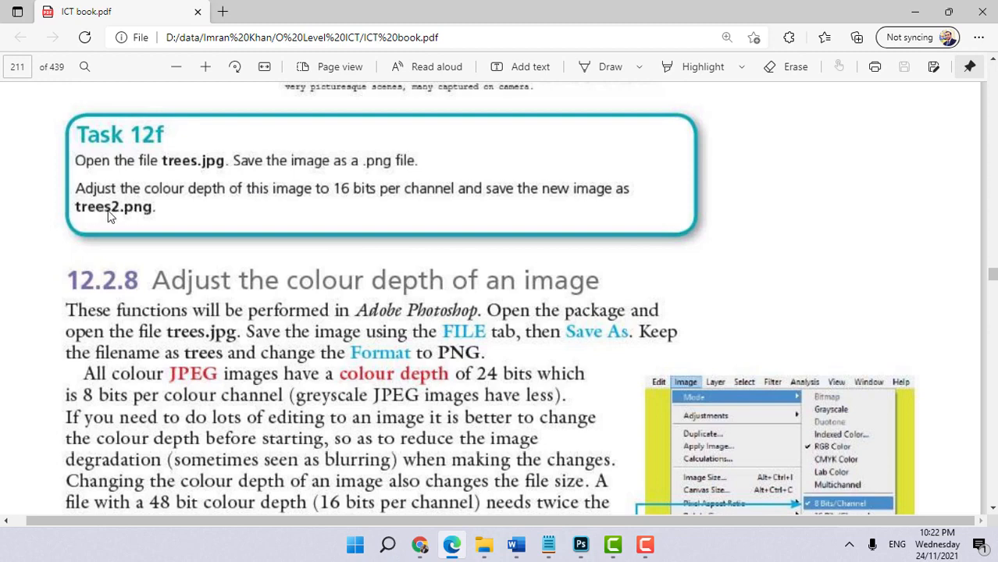
click(582, 545)
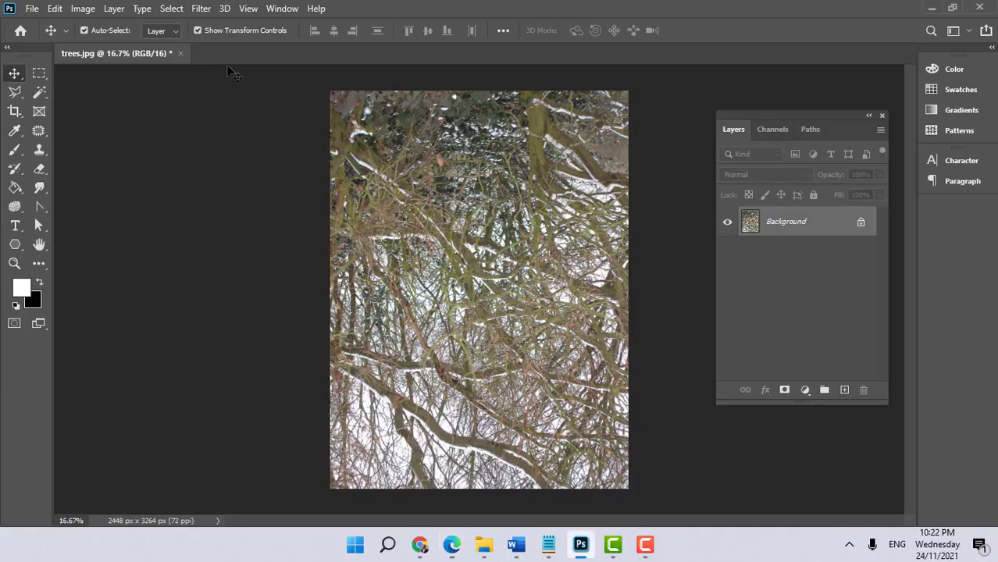
click(31, 8)
click(90, 185)
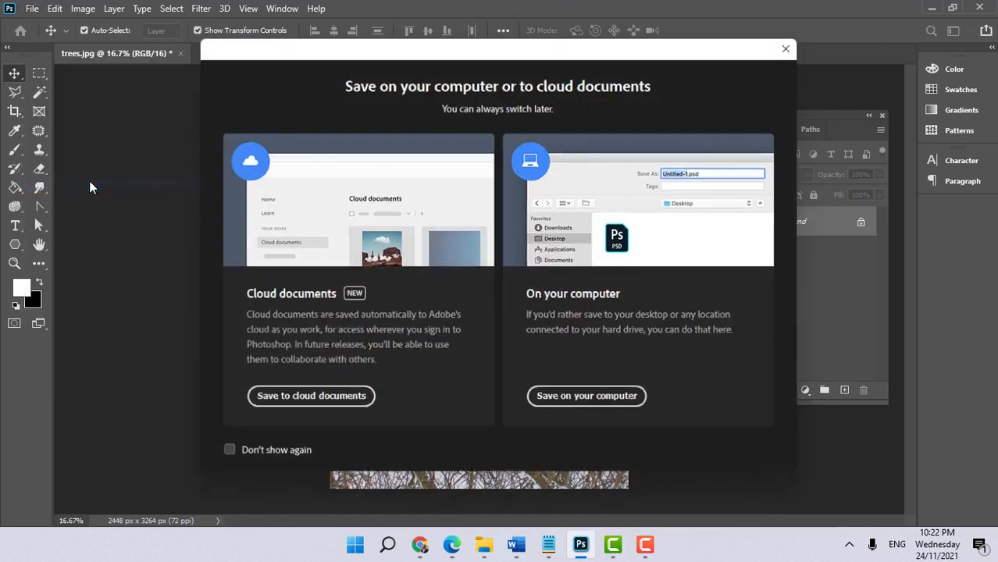
click(574, 404)
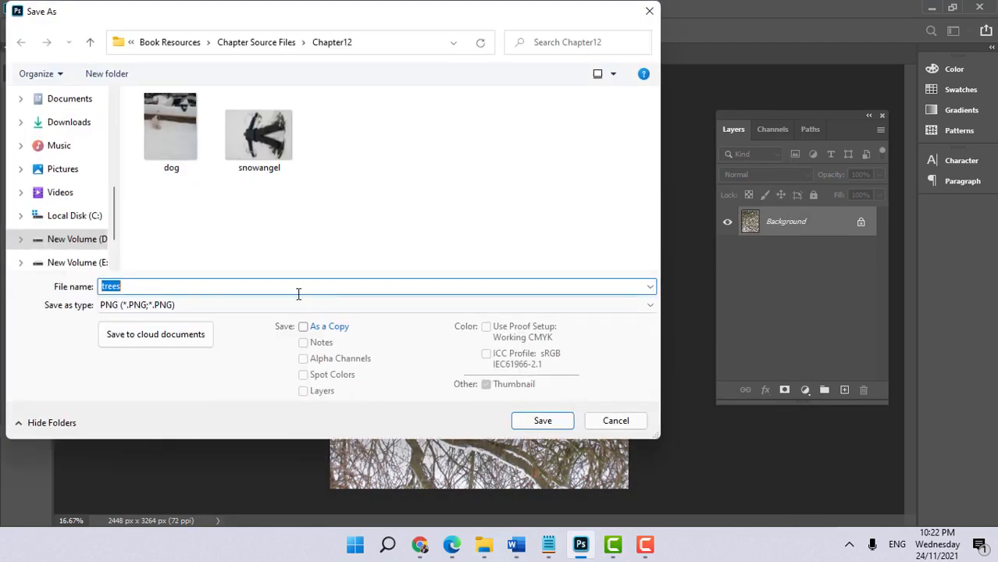
click(176, 288)
text(2)
click(543, 421)
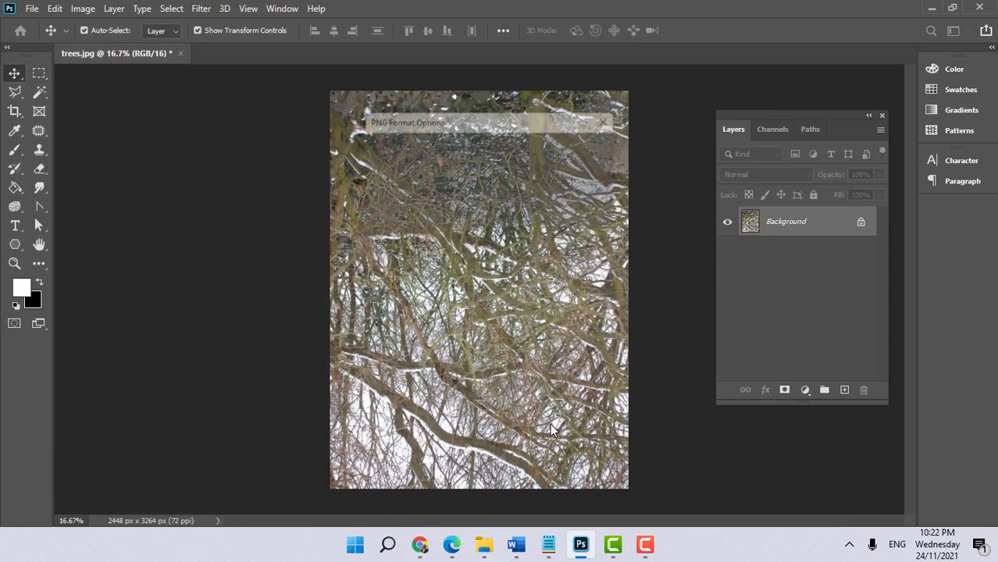
click(589, 148)
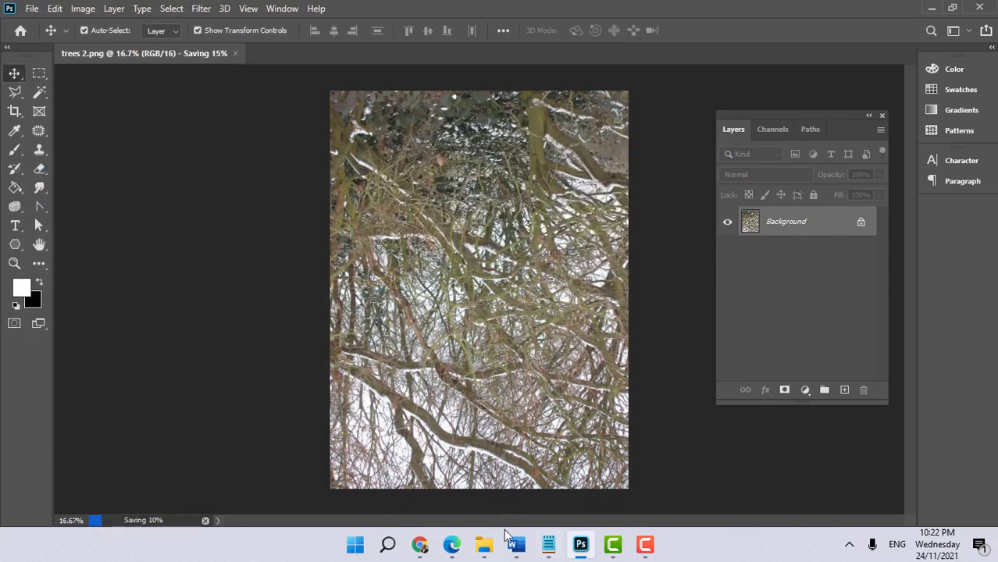
Switch to File Explorer and check the file type in the properties of the new "trees 2" image.
click(484, 545)
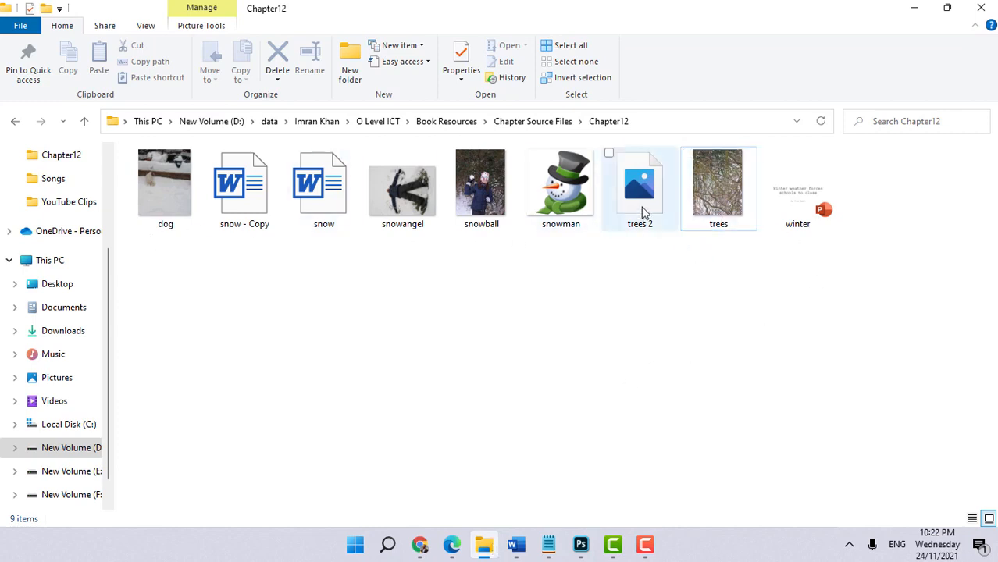
click(641, 209)
right_click(639, 202)
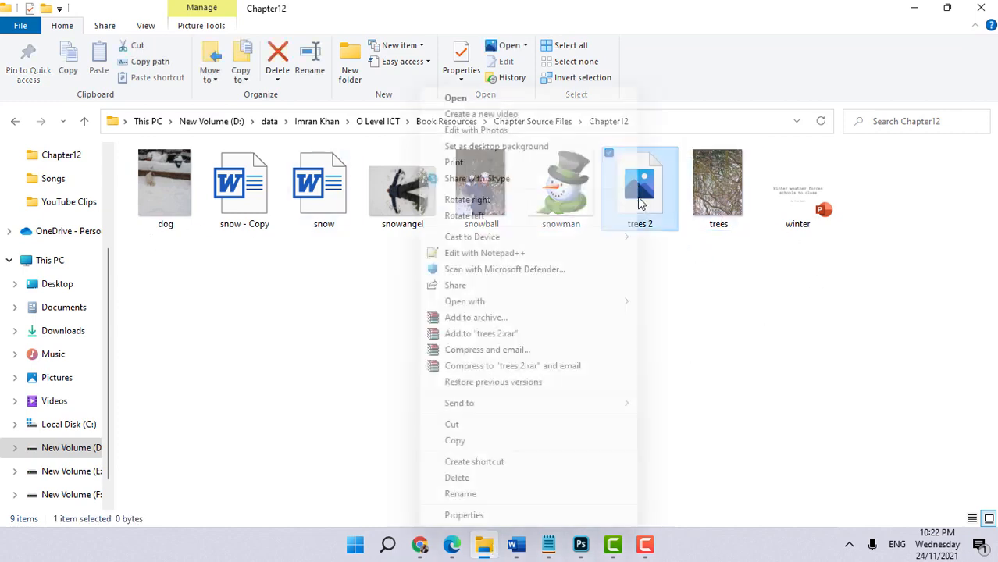
click(653, 195)
right_click(652, 195)
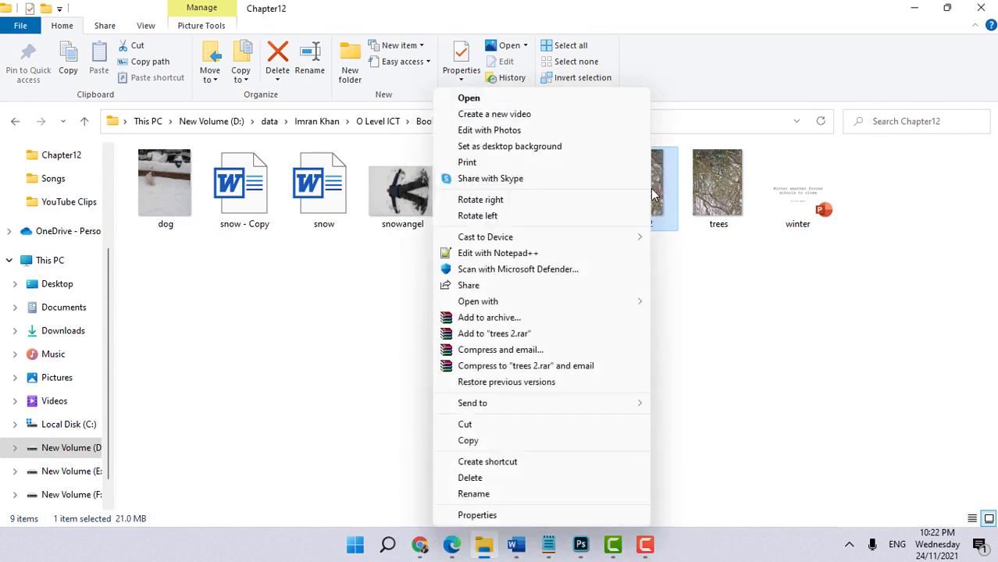
click(477, 516)
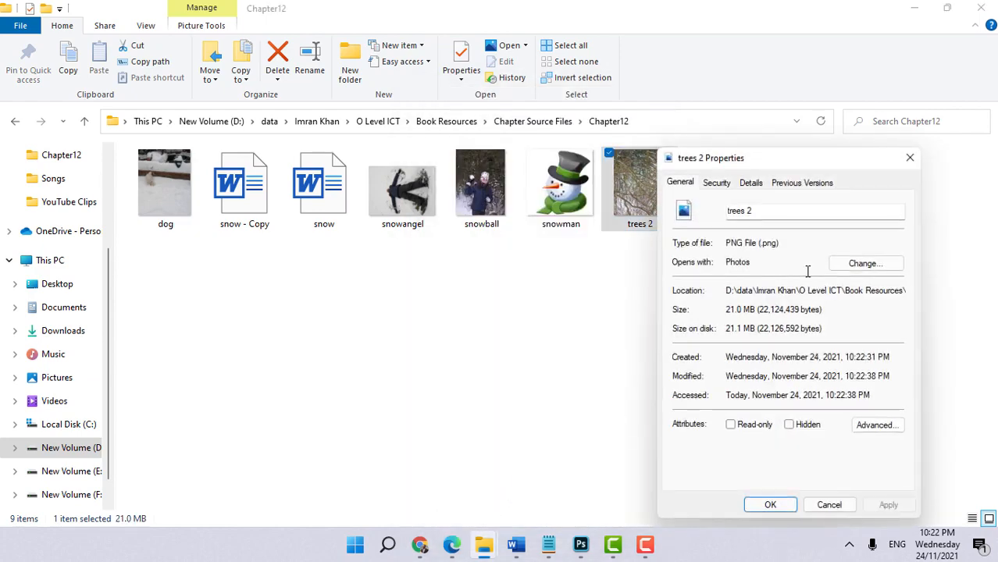
drag(734, 245, 784, 242)
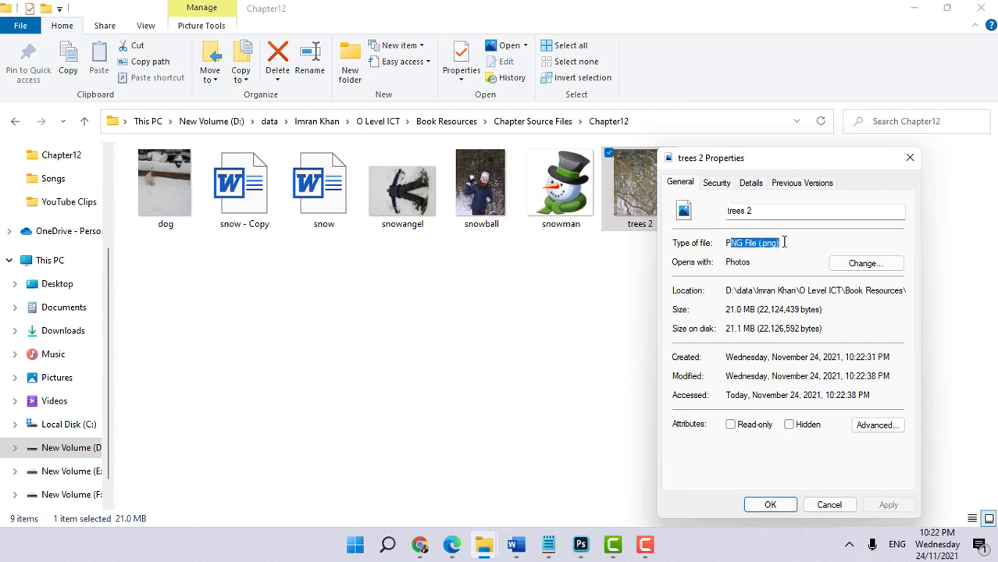
click(910, 158)
Check the file type of the original trees image in its properties for comparison.
click(714, 220)
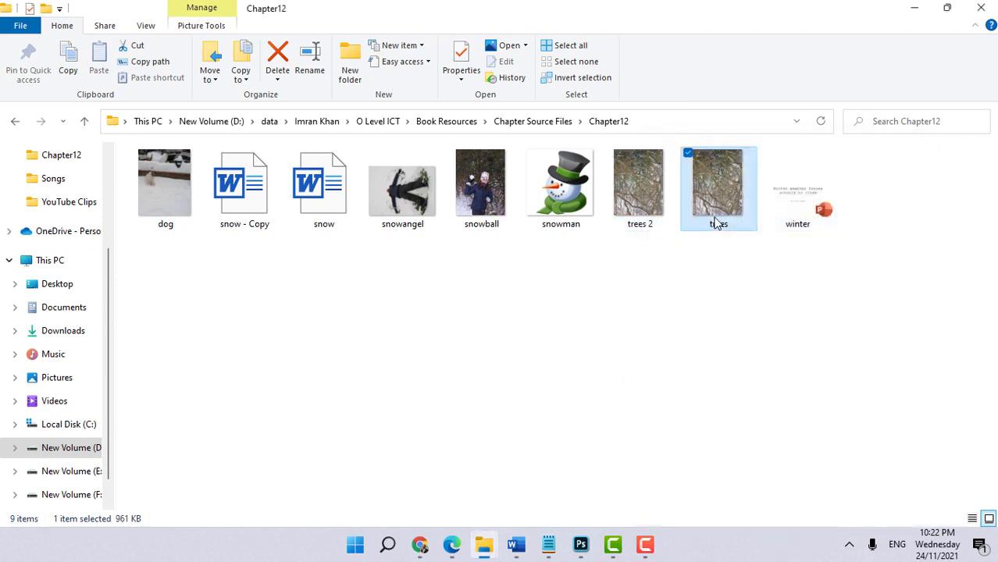
right_click(713, 221)
click(559, 515)
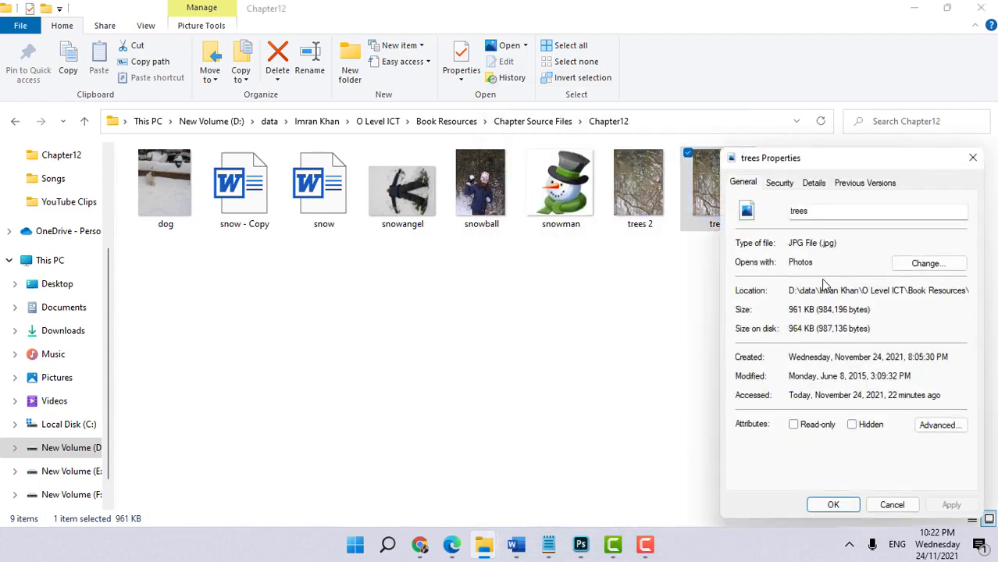
drag(839, 244, 787, 244)
click(973, 157)
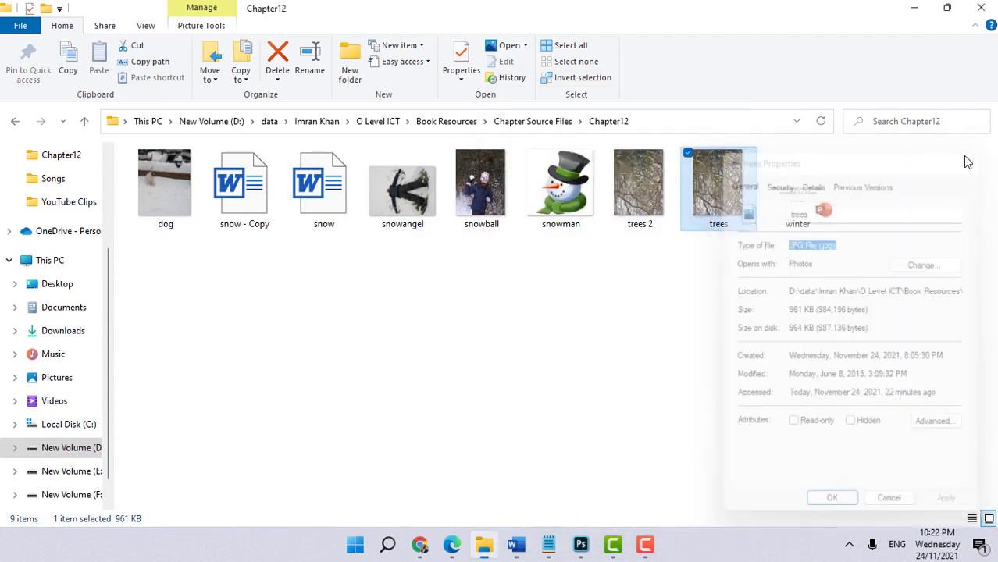
Clear the file selection, switch to the ICT book PDF in Edge and read Task 12g.
click(511, 398)
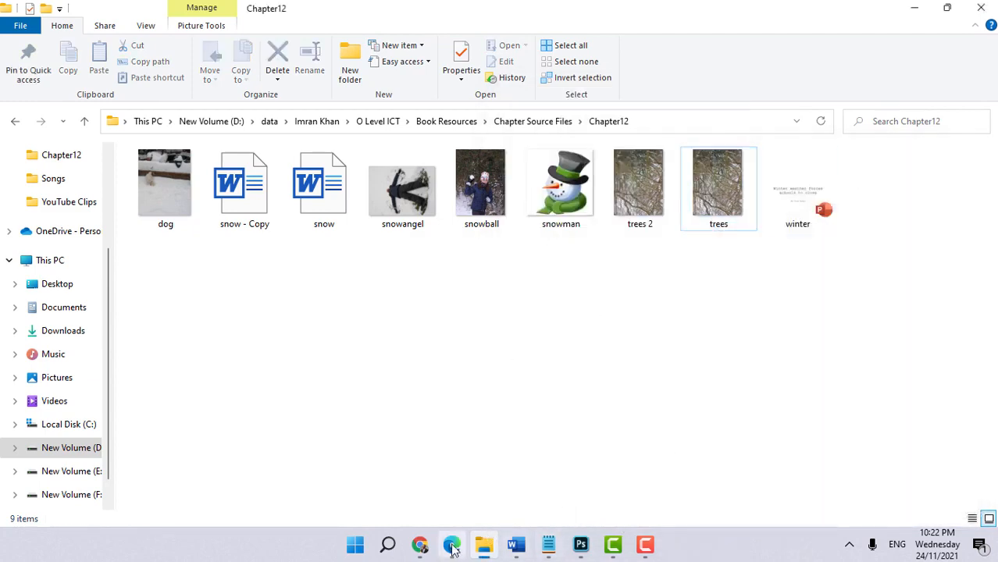
click(451, 544)
scroll(246, 292, down, 15)
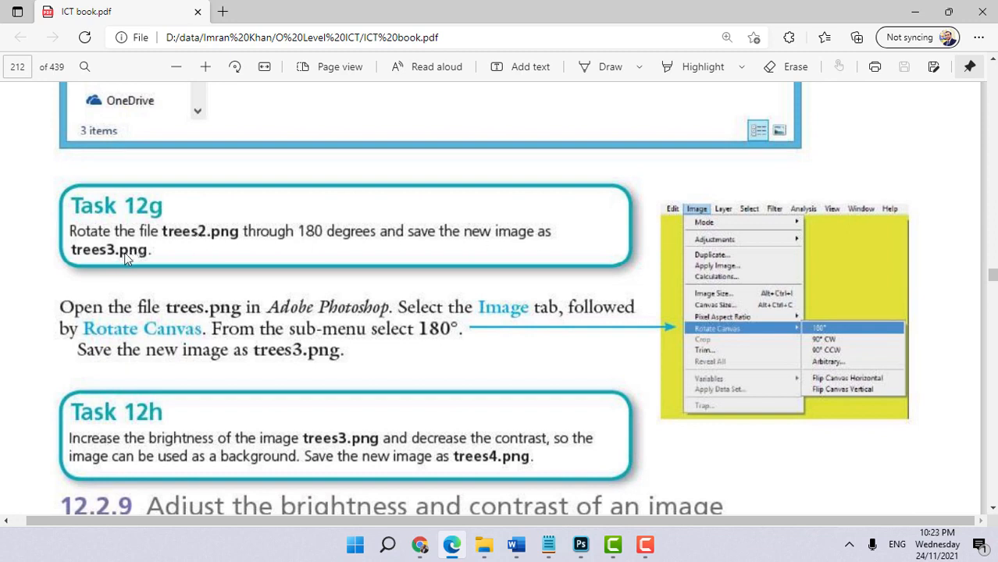
Switch to Photoshop and rotate the whole trees 2.png image by 180°.
click(580, 544)
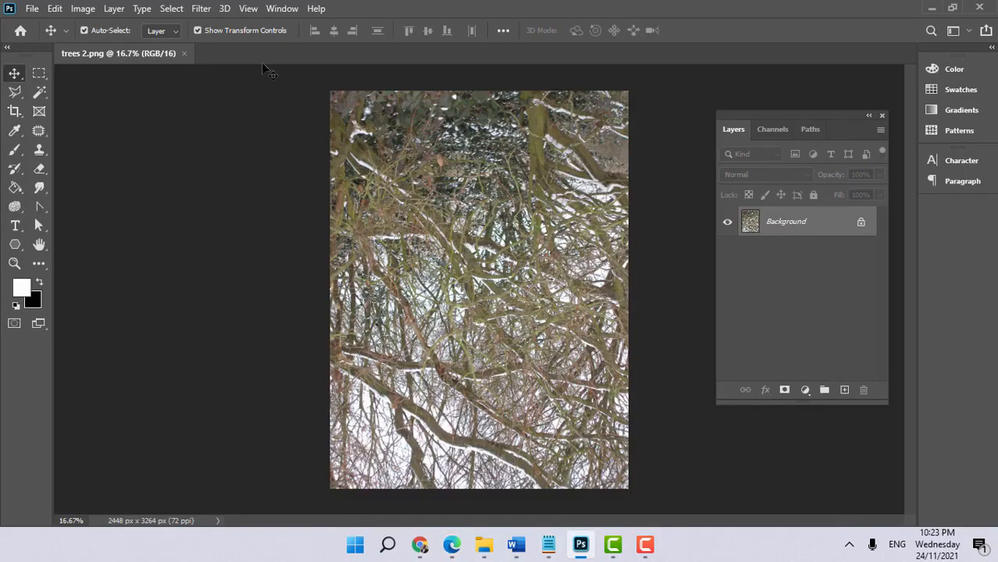
click(83, 9)
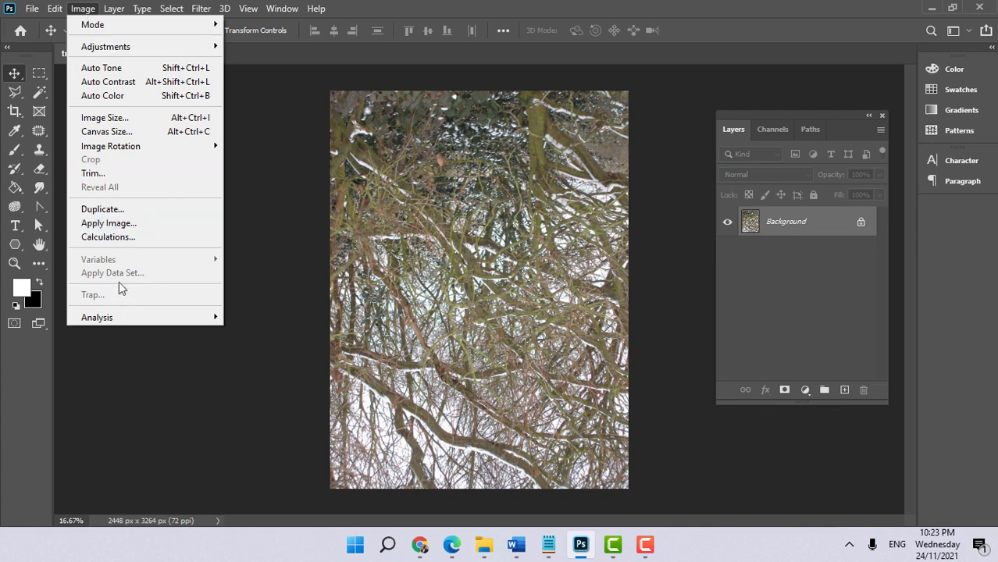
mouse_move(132, 148)
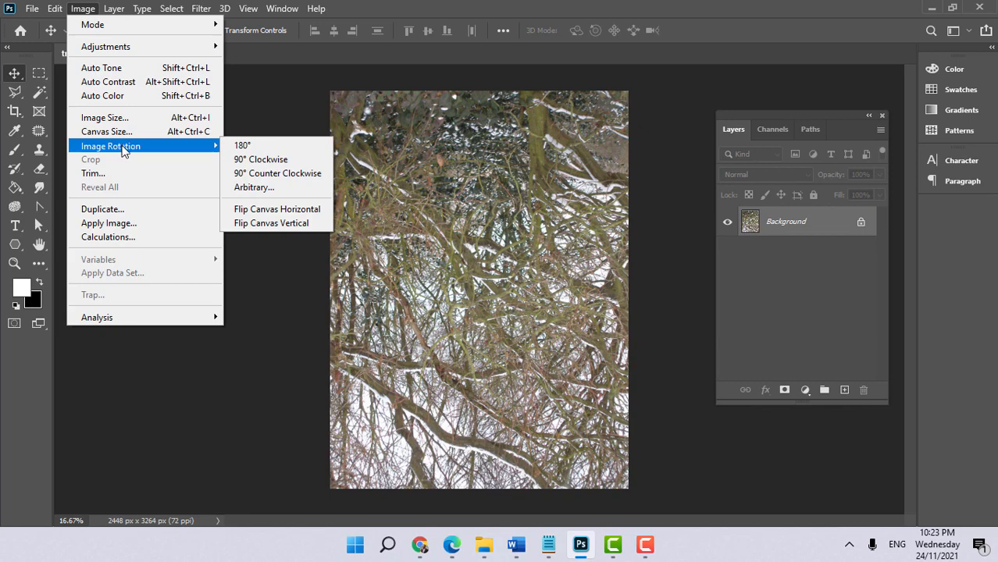
click(262, 148)
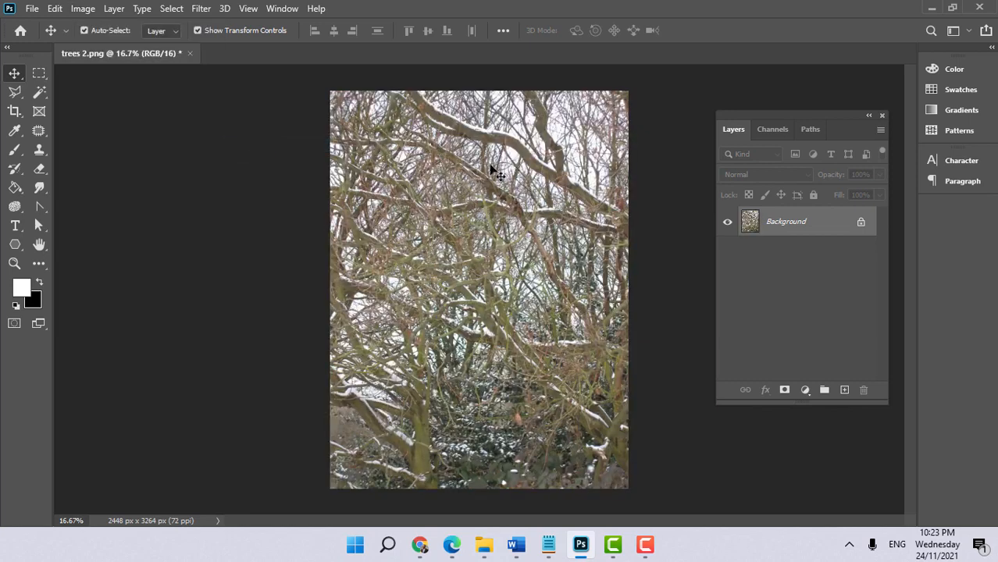
Quick-export the rotated image as a PNG named "trees 3" in the Chapter12 folder.
click(32, 9)
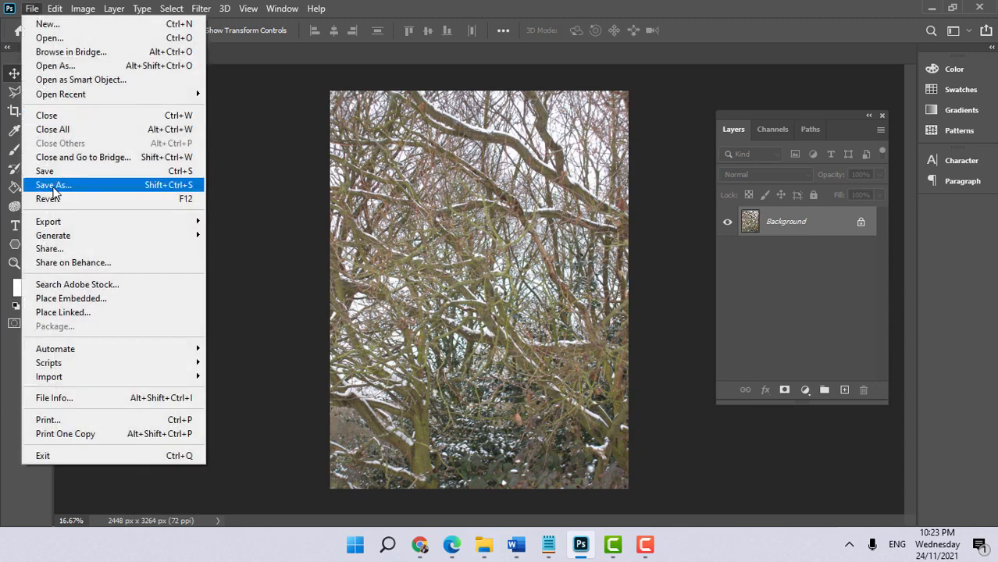
mouse_move(69, 219)
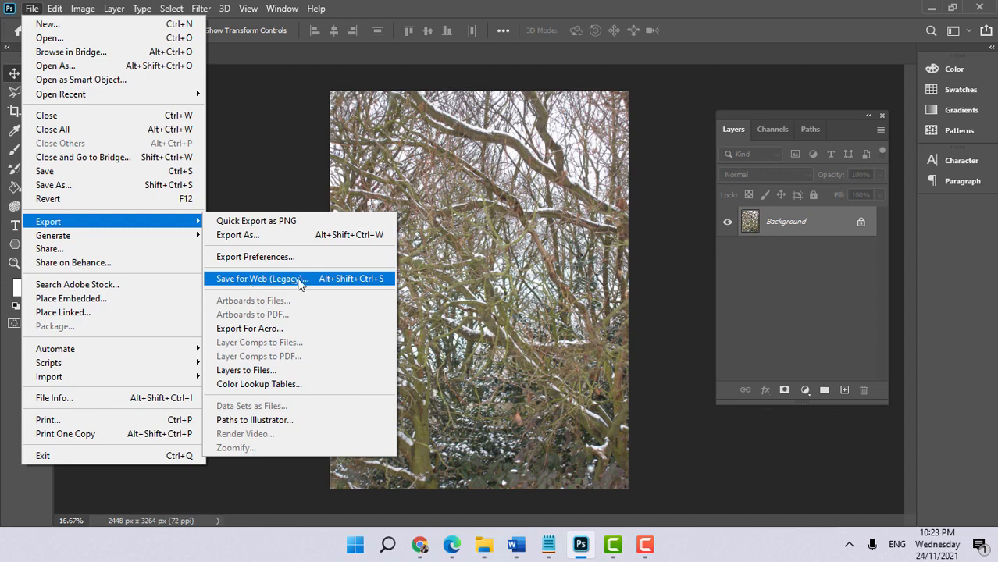
click(288, 224)
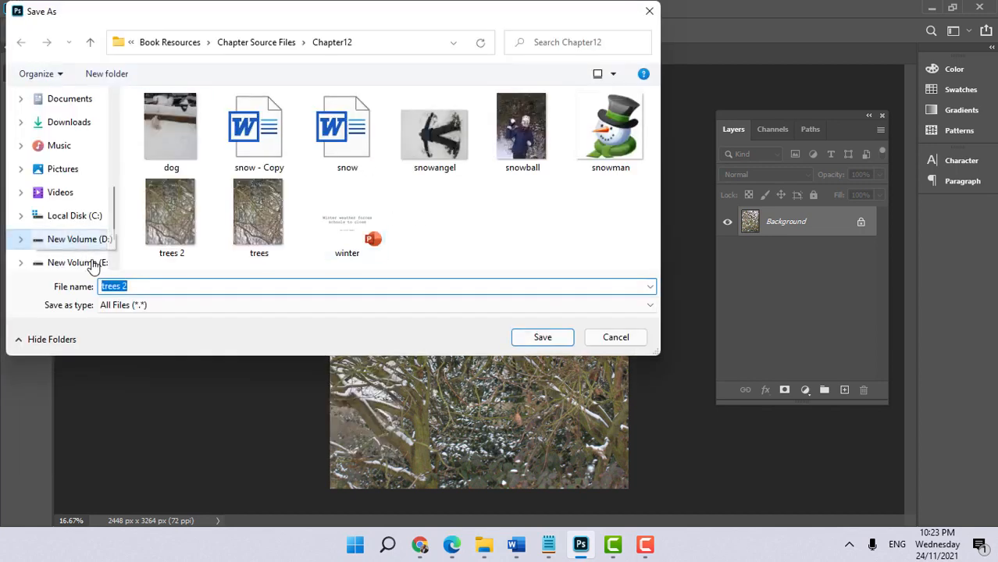
click(171, 287)
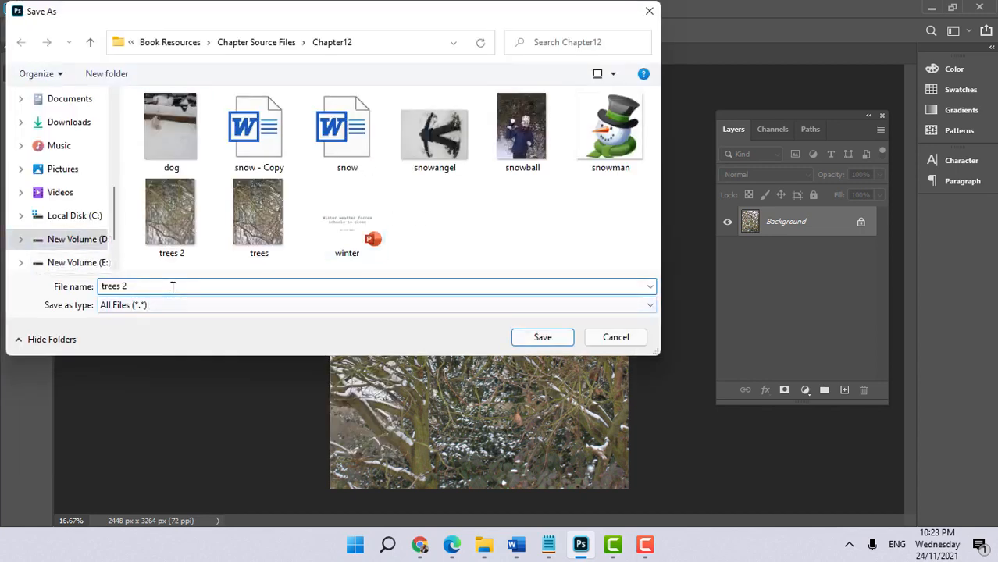
key(BackSpace)
text(3)
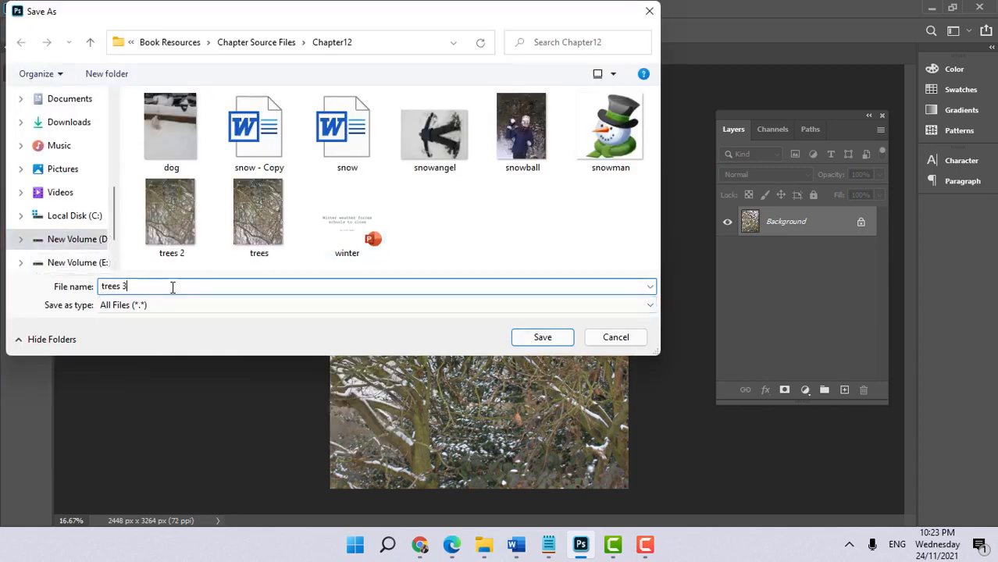
click(542, 337)
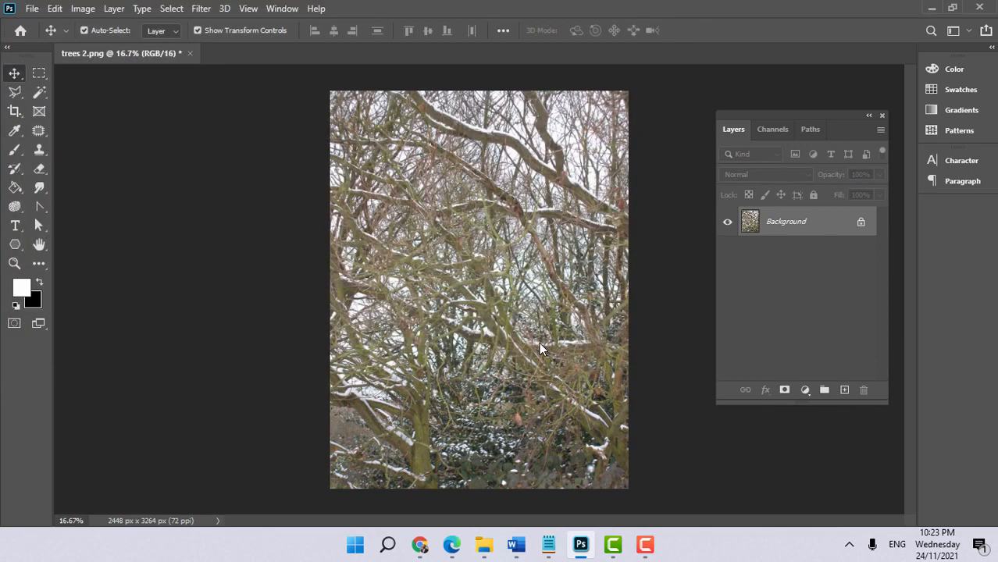
Switch to File Explorer and check the file type in the properties of the new "trees 3" image.
click(484, 544)
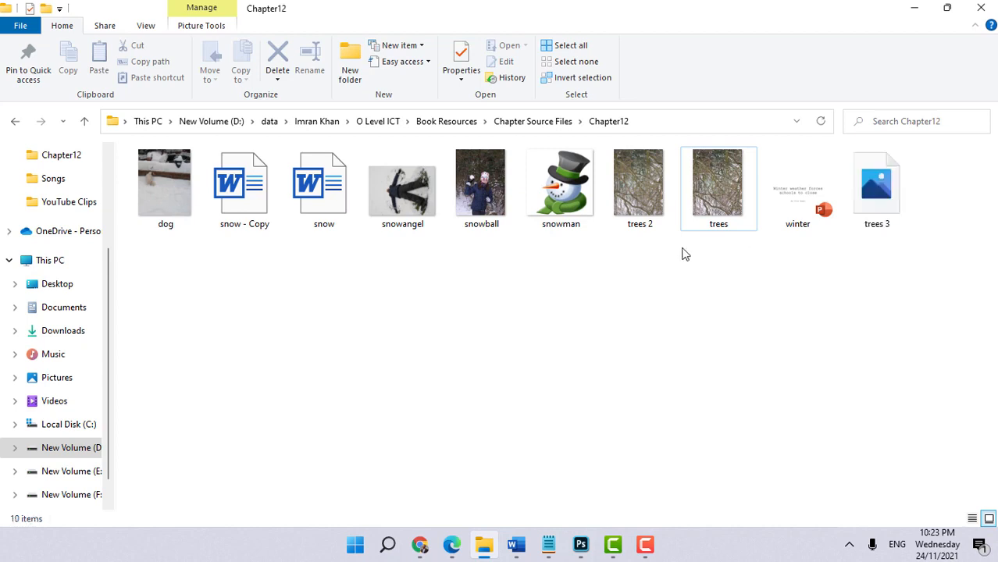
click(801, 193)
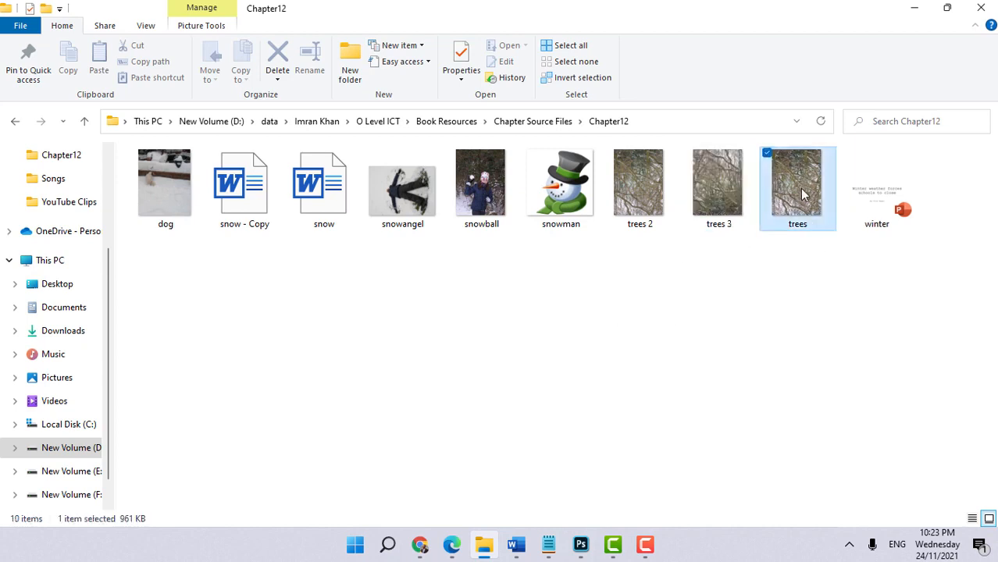
click(719, 198)
right_click(721, 201)
click(568, 517)
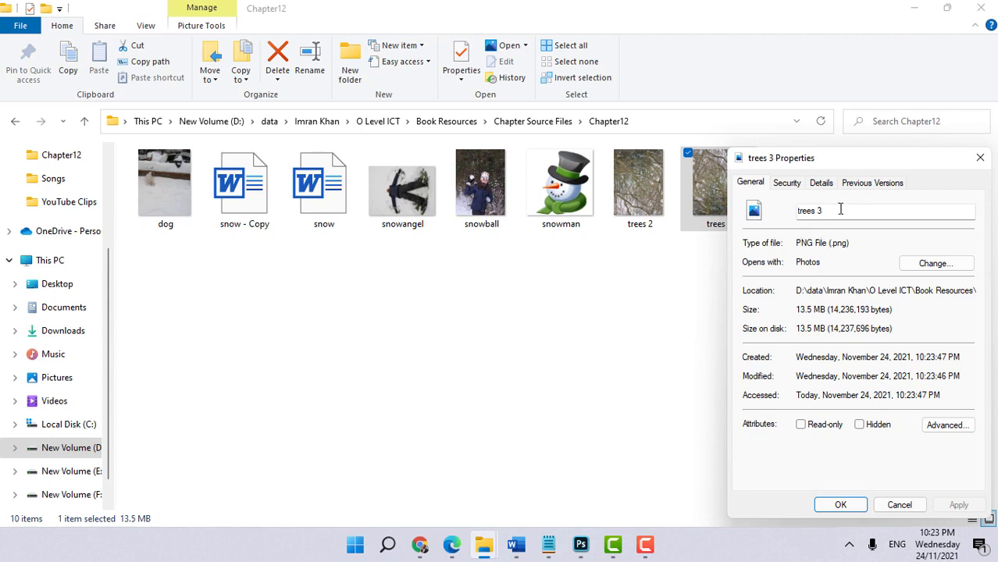
click(977, 159)
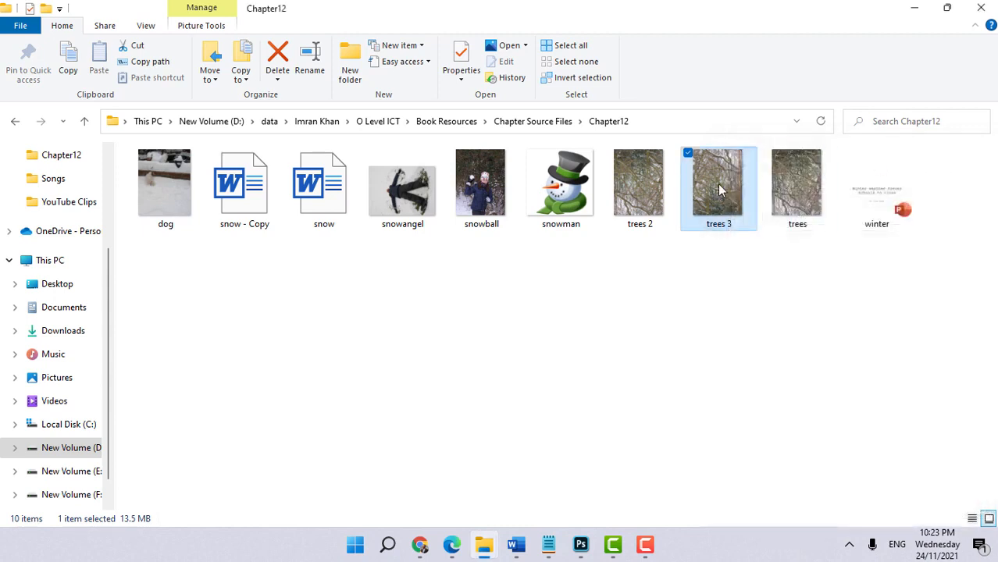
View the "trees 3" image in Photos, compare its orientation with "trees 2", and close the viewer.
double_click(717, 197)
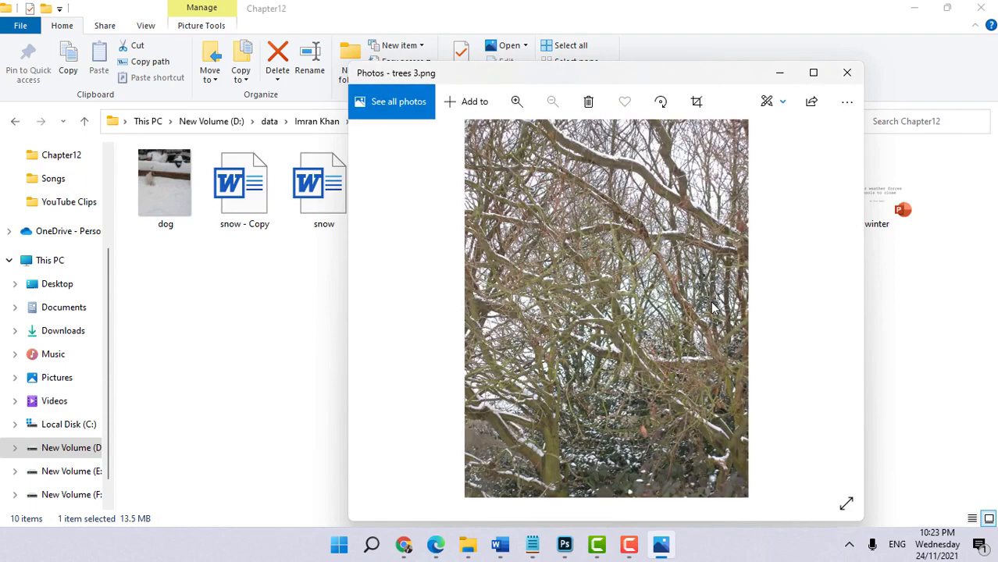
key(Left)
key(Right)
key(Left)
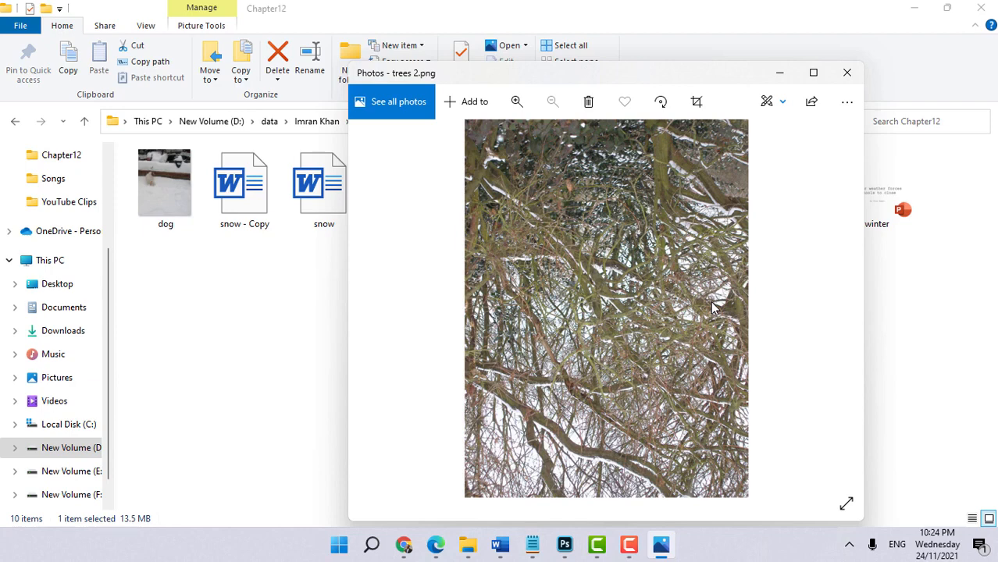
key(Right)
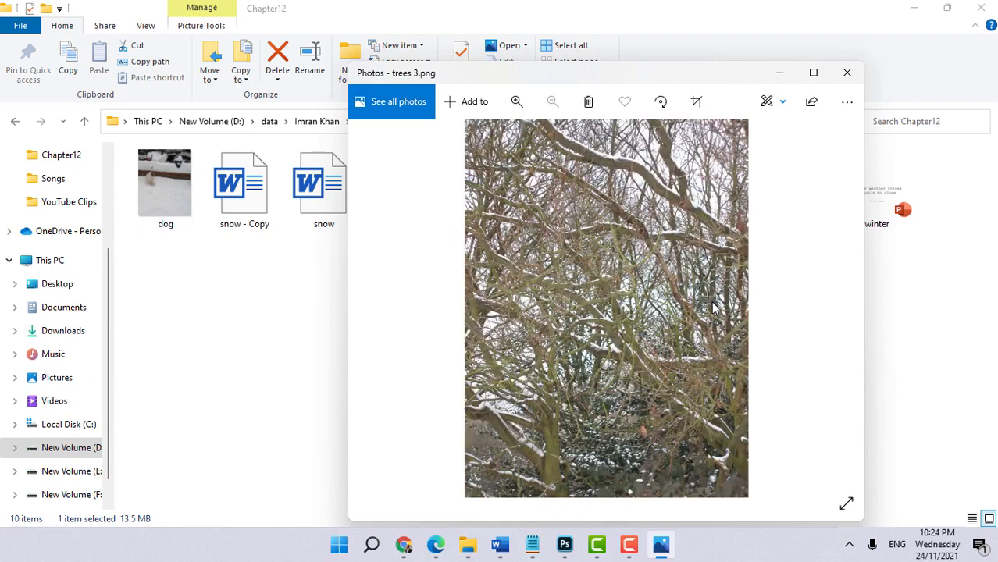
click(846, 73)
Read Task 12h in the PDF and adjust the image in Photoshop to brightness 34 and contrast -13.
click(451, 547)
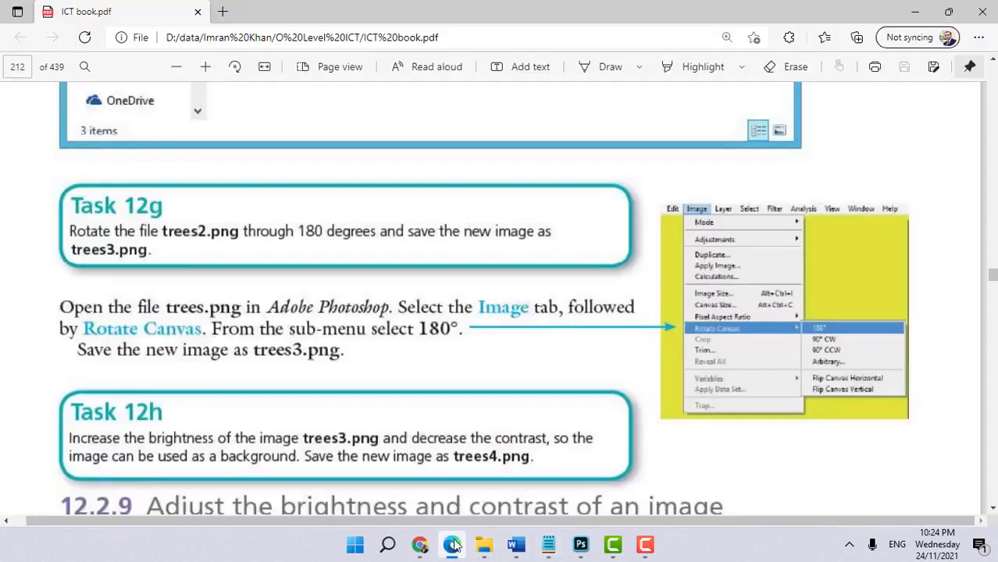
scroll(197, 293, down, 2)
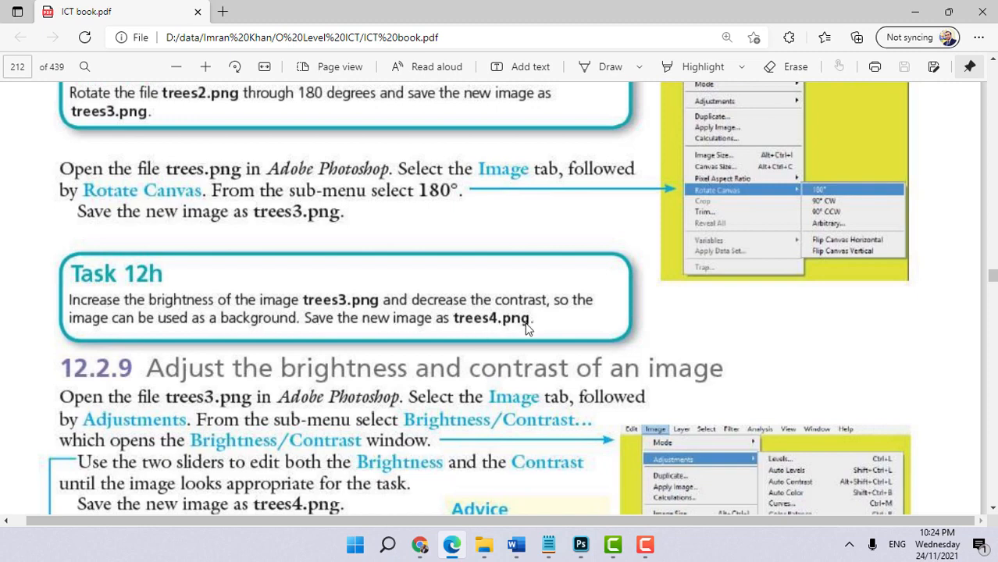
click(581, 544)
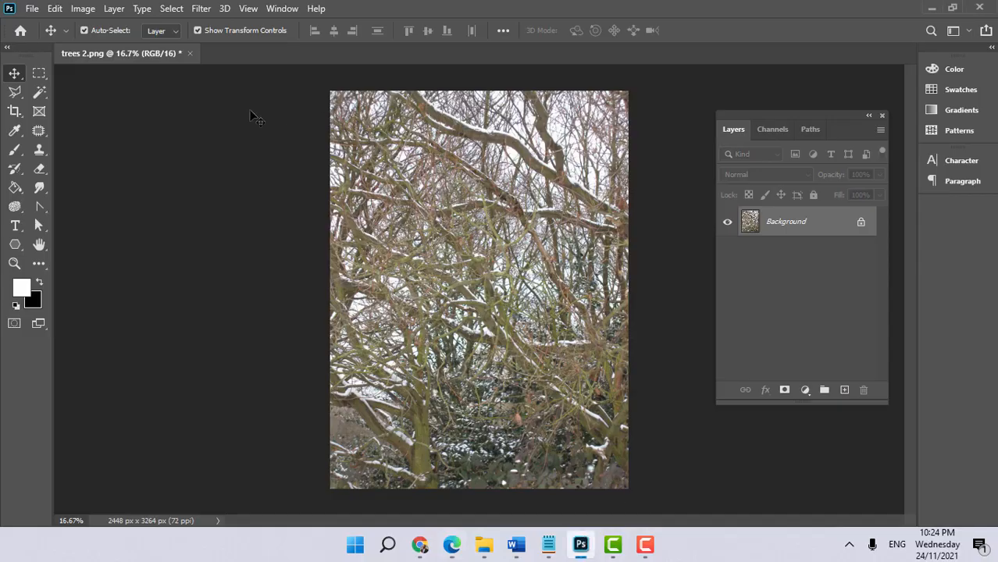
click(83, 10)
mouse_move(124, 49)
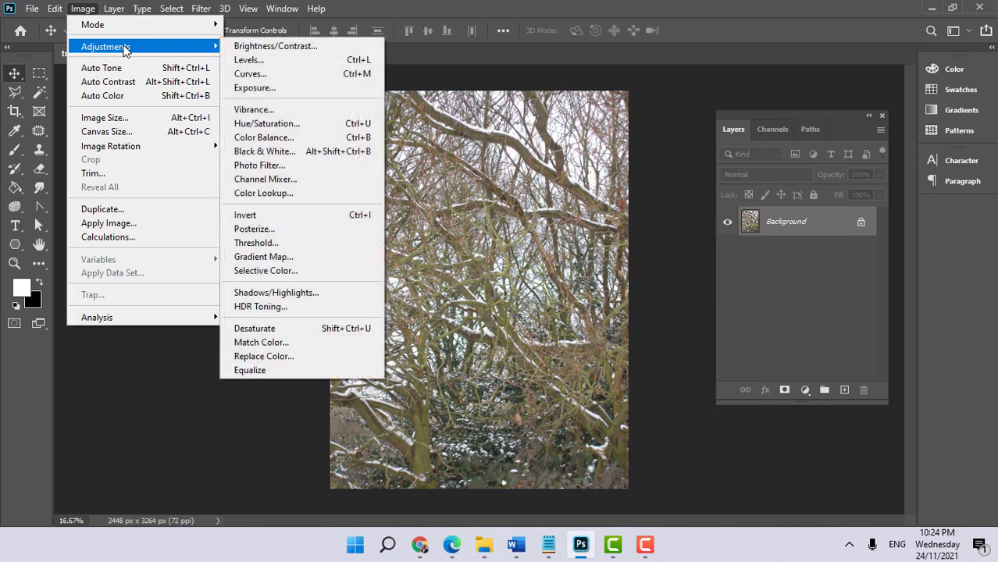
click(338, 45)
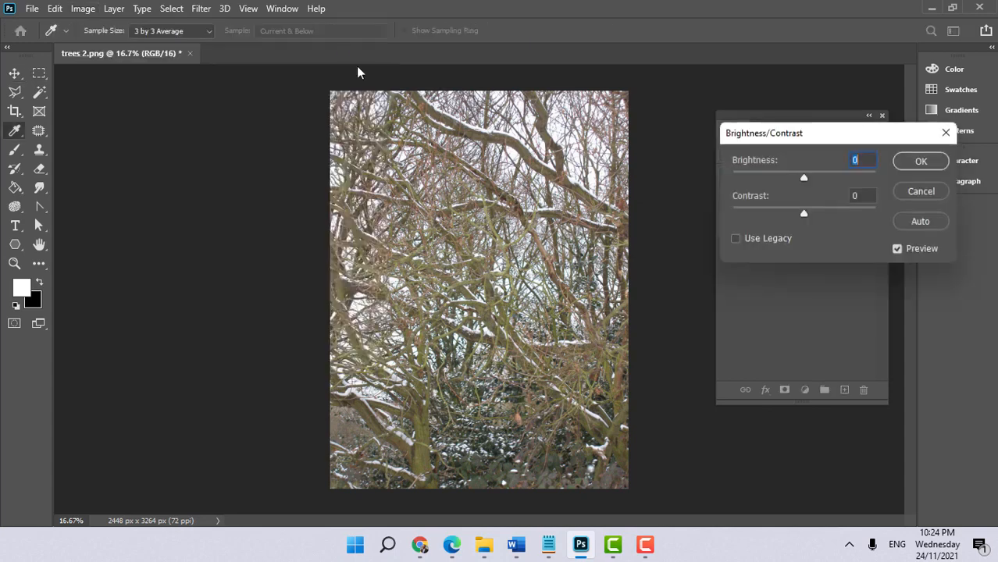
drag(804, 178, 819, 179)
drag(805, 212, 785, 217)
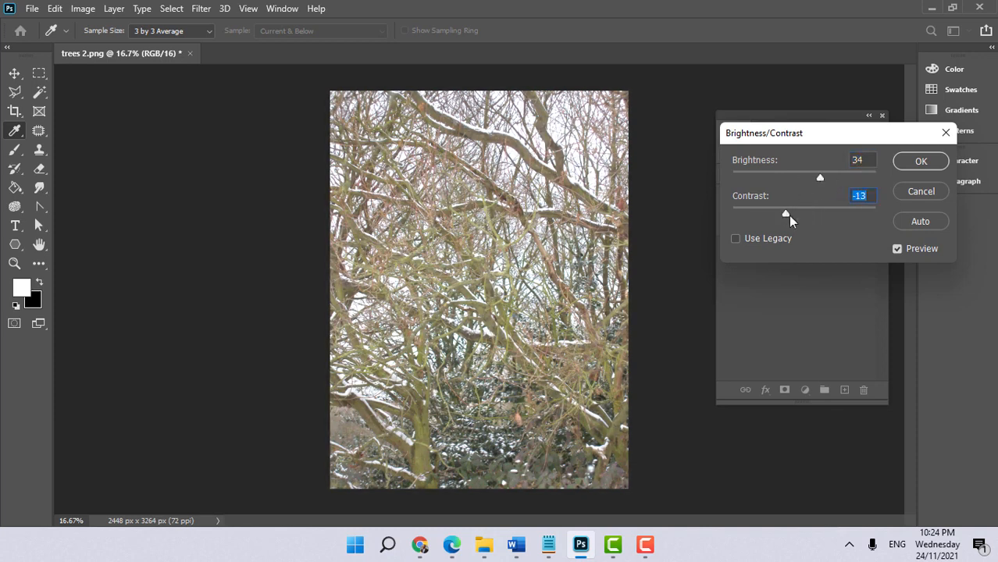
click(919, 164)
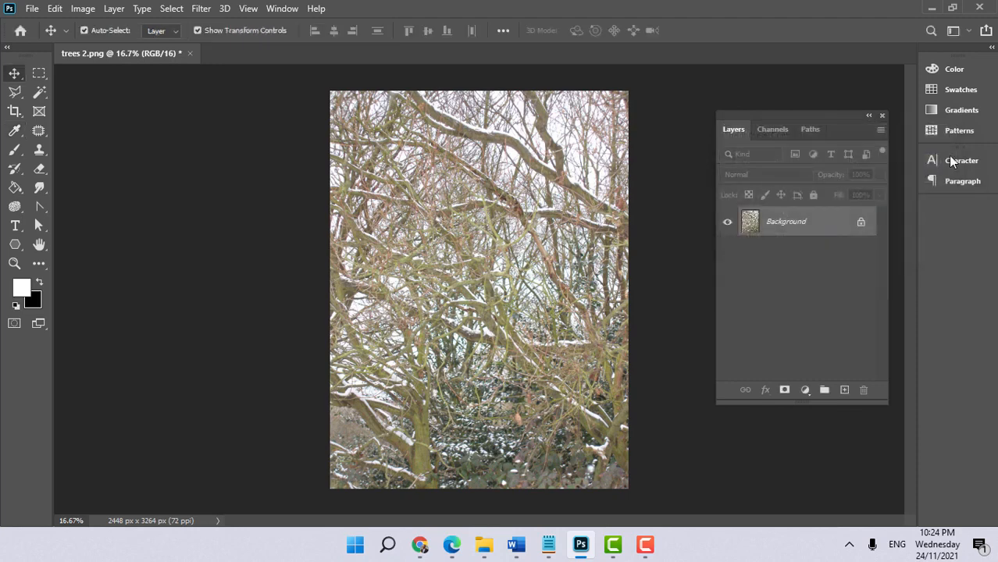
Open the brightness-adjusted image in Save for Web (Legacy) and choose the PNG-24 preset.
click(32, 8)
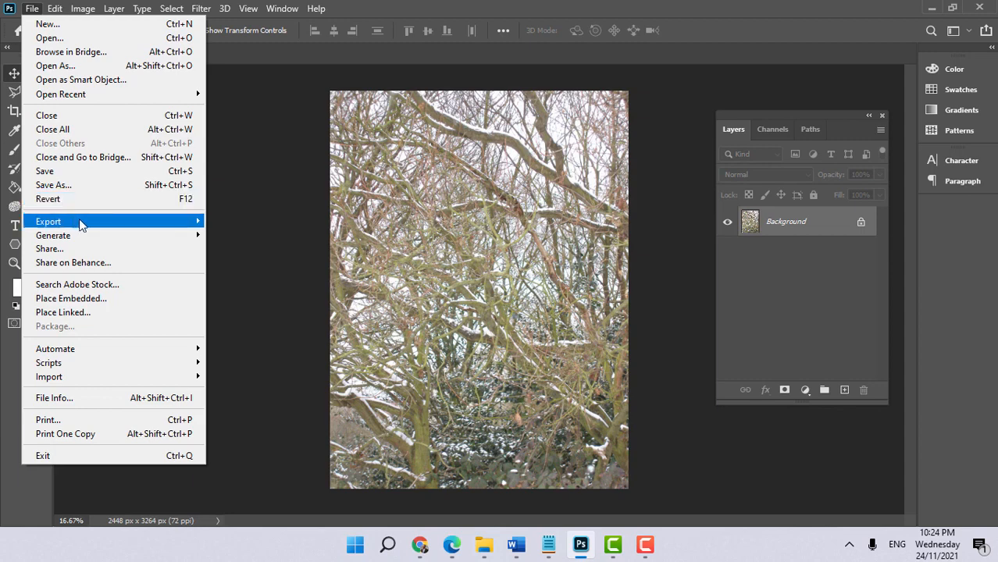
mouse_move(82, 222)
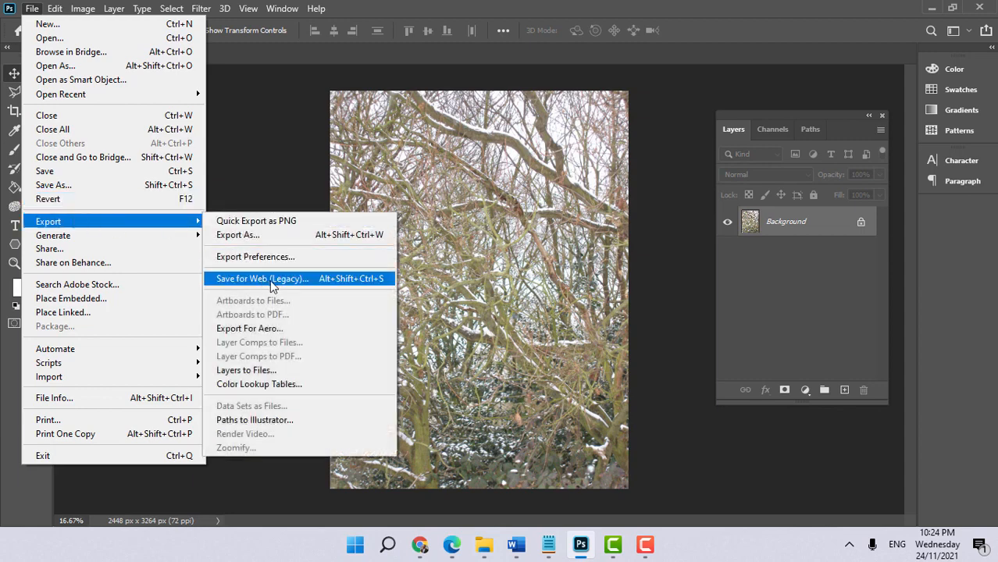
click(221, 280)
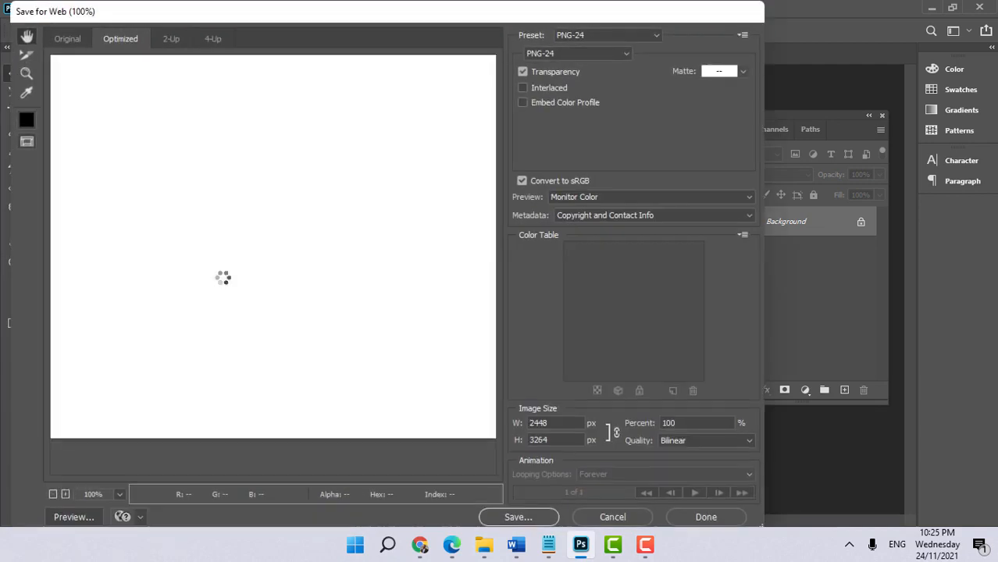
click(601, 36)
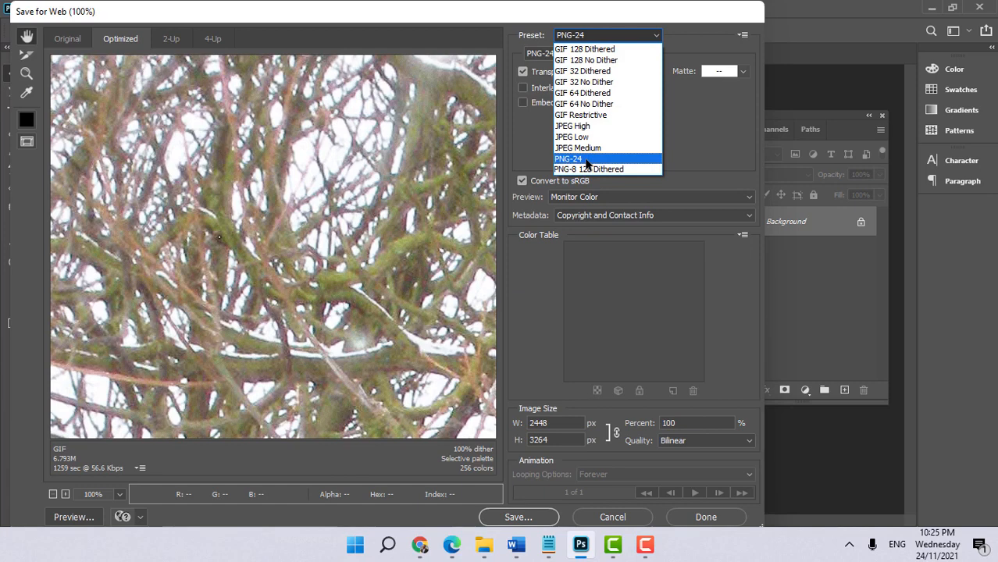
click(587, 160)
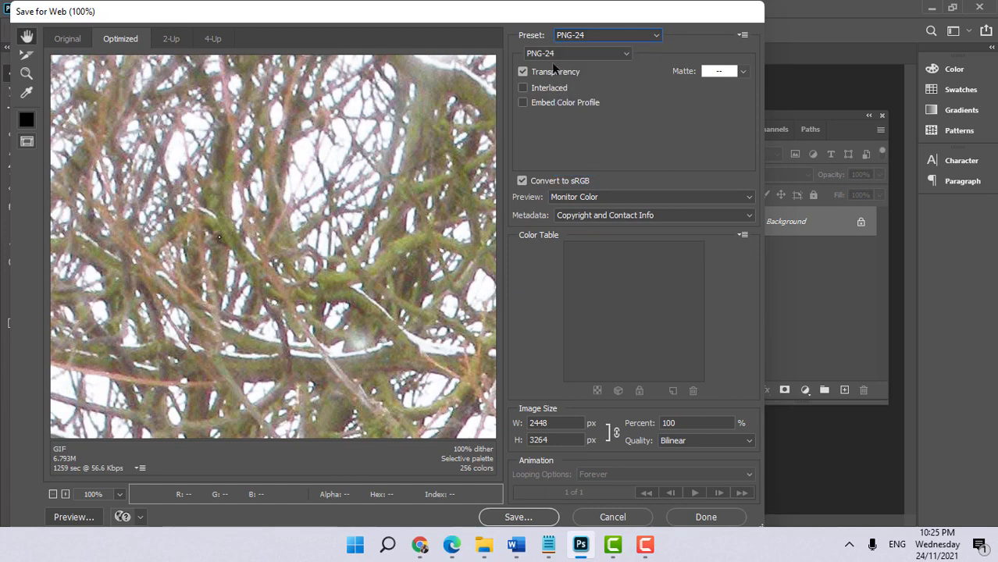
click(601, 35)
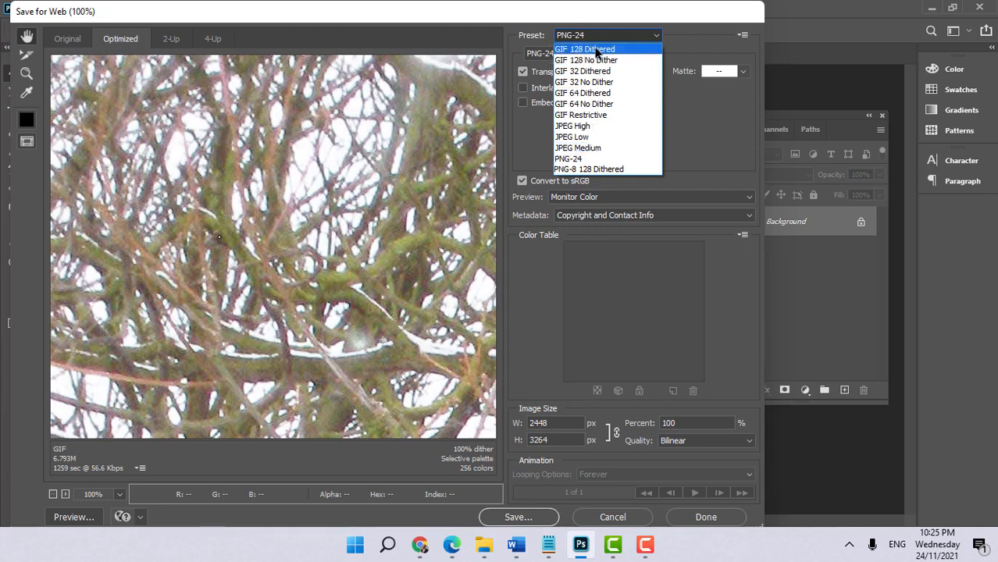
click(583, 159)
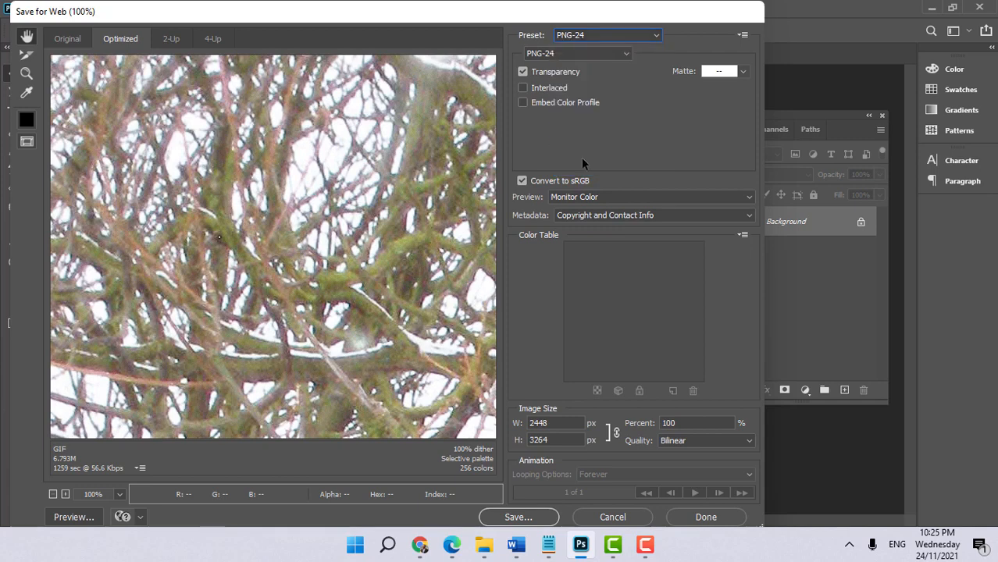
Save the optimized PNG as "trees-3" in the Chapter12 folder.
click(521, 518)
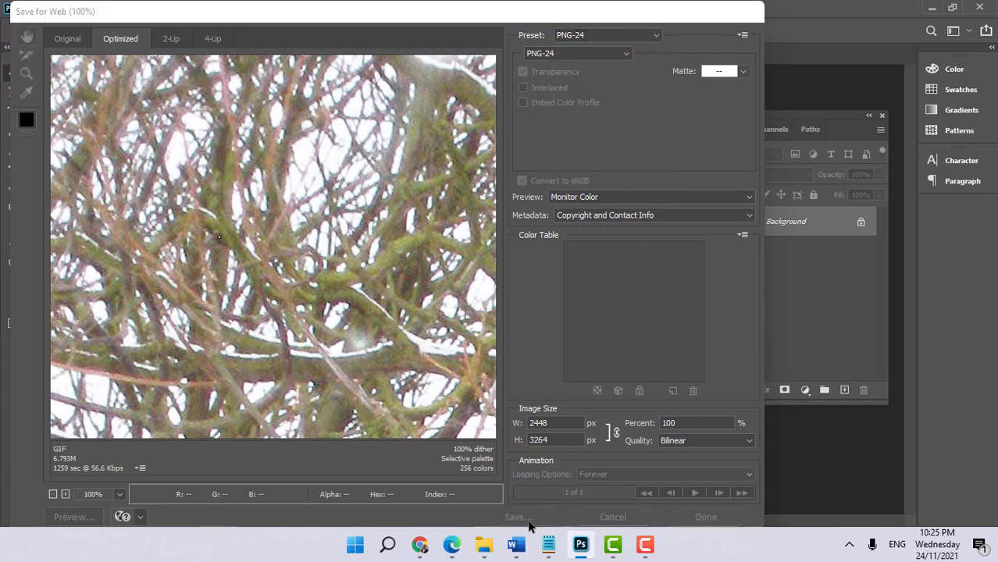
click(202, 294)
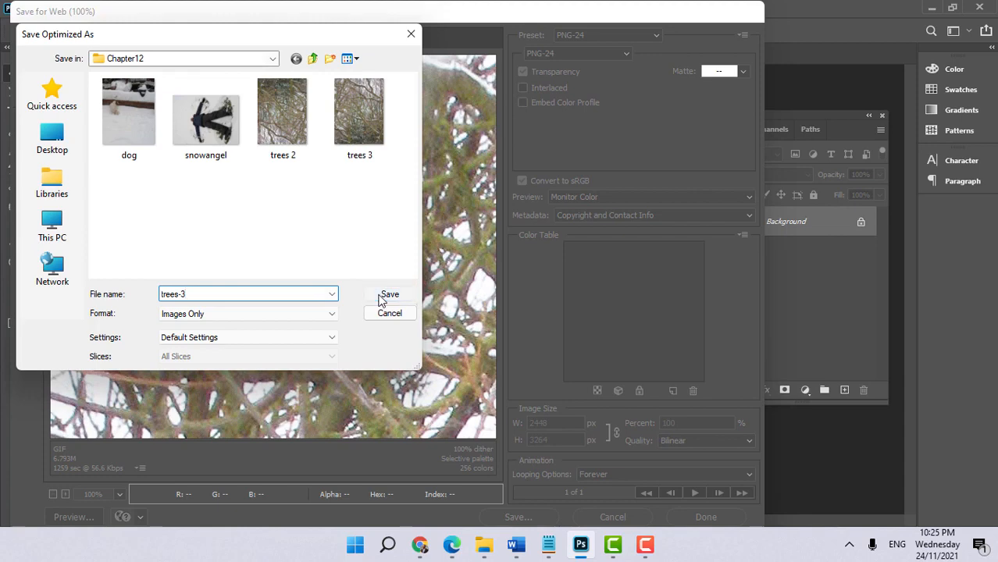
click(182, 293)
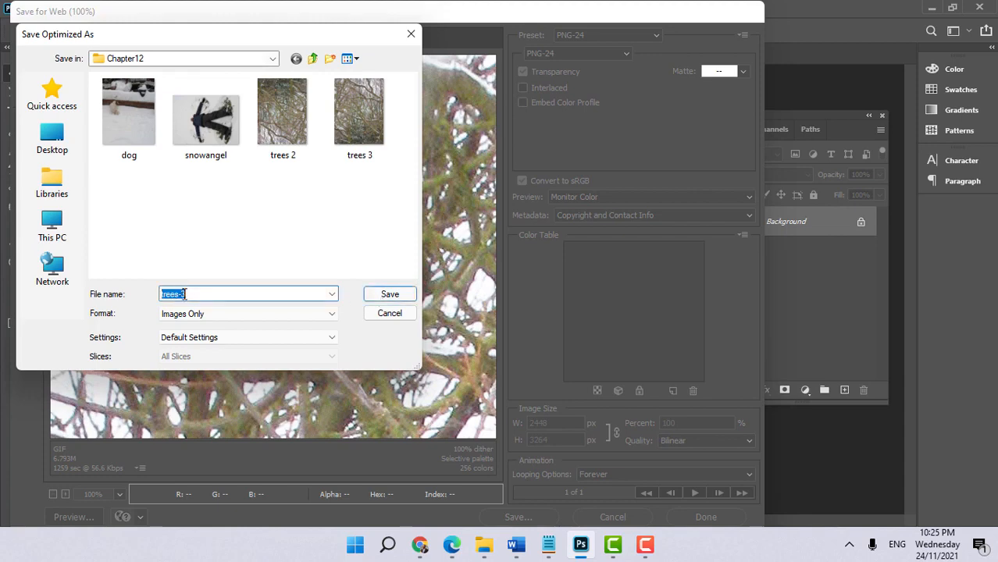
double_click(183, 293)
click(229, 259)
click(375, 293)
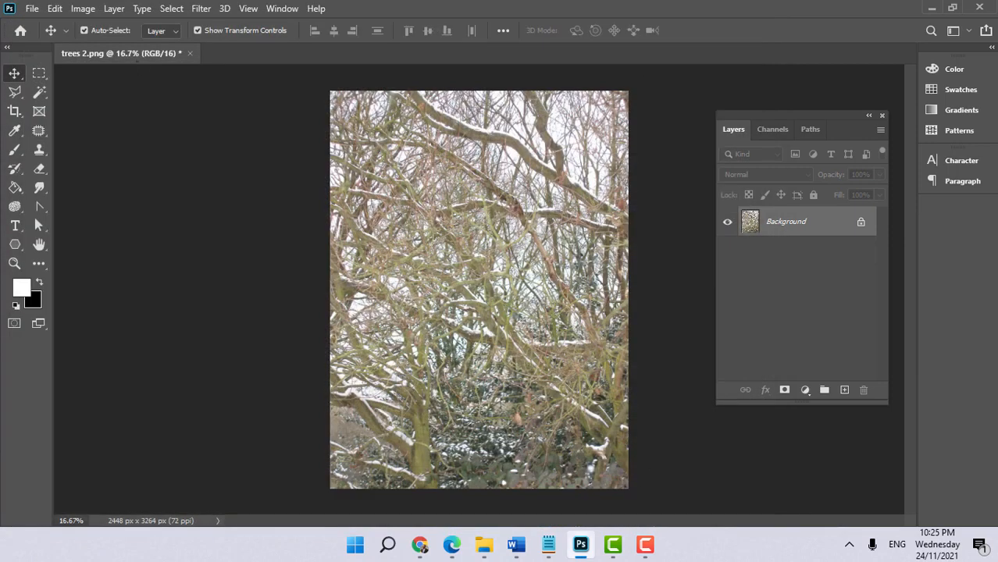
Switch to File Explorer and check the file type in the properties of the new "trees-3" image.
click(484, 545)
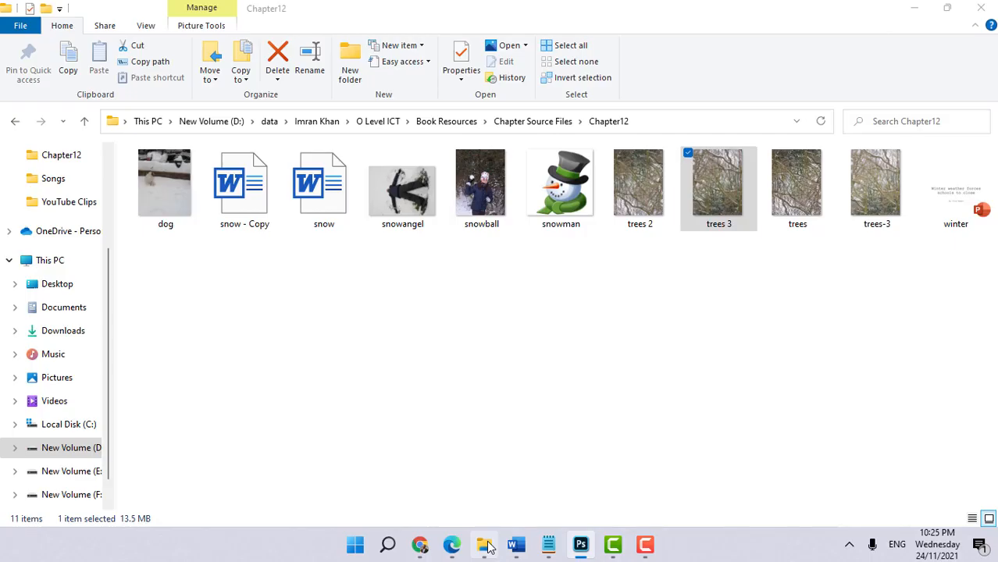
click(890, 223)
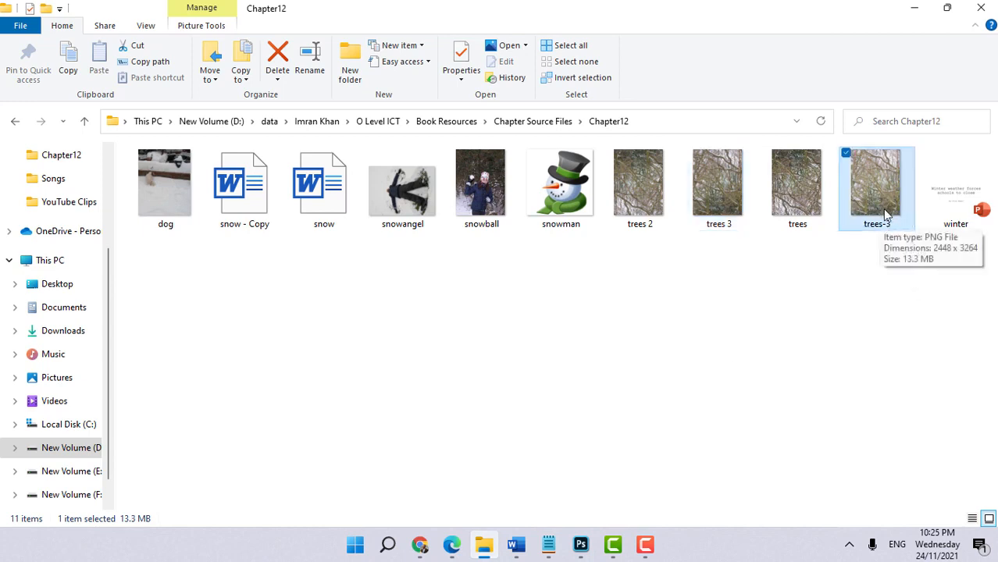
right_click(883, 208)
click(752, 517)
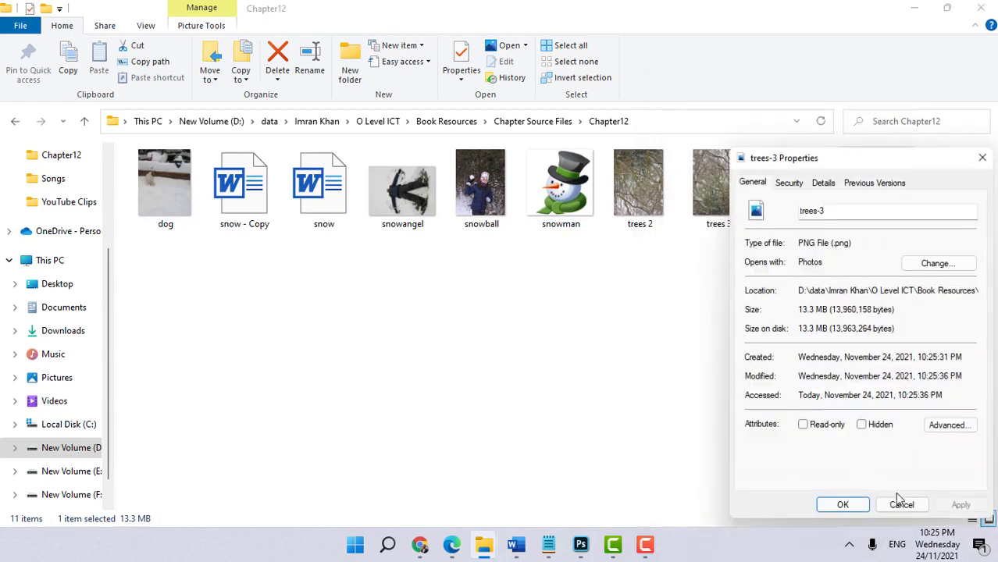
click(899, 503)
Compare the original "trees", "trees 2" and "trees 3" images with the brightened "trees-3" image in the Chapter12 folder.
click(790, 211)
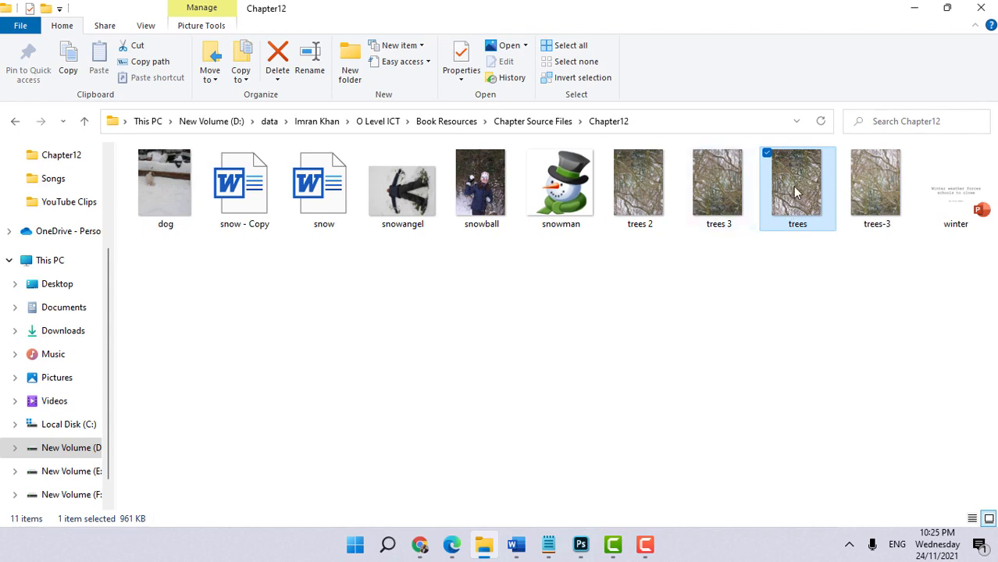
drag(707, 251, 625, 180)
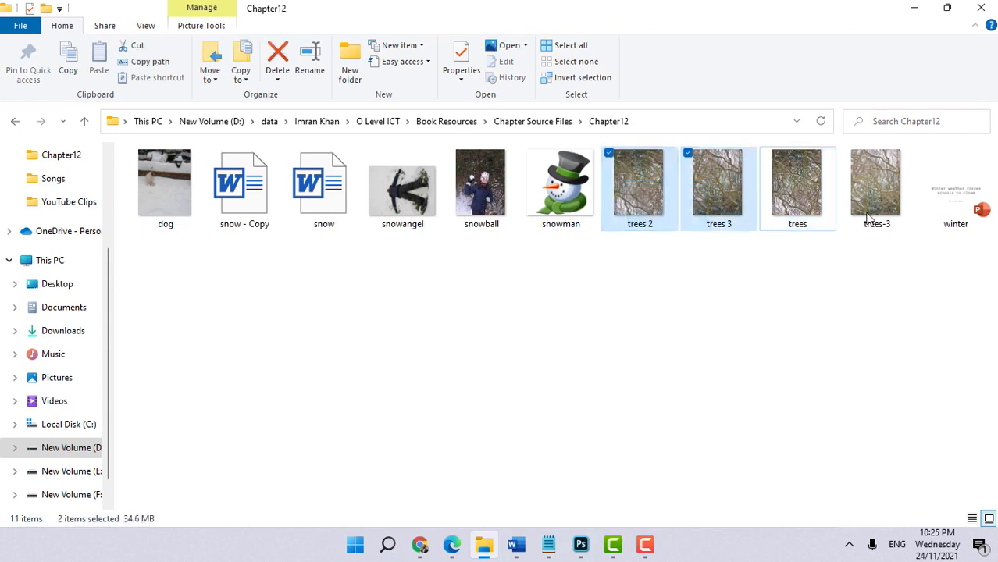
click(865, 218)
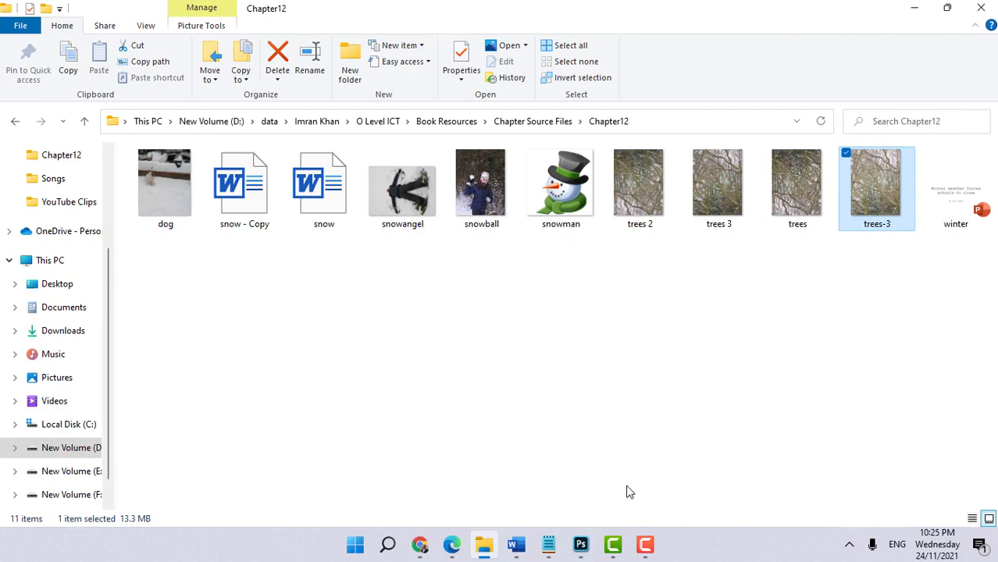
Review the Task 12h instructions in the ICT book PDF and switch back to Photoshop.
mouse_move(590, 545)
click(453, 543)
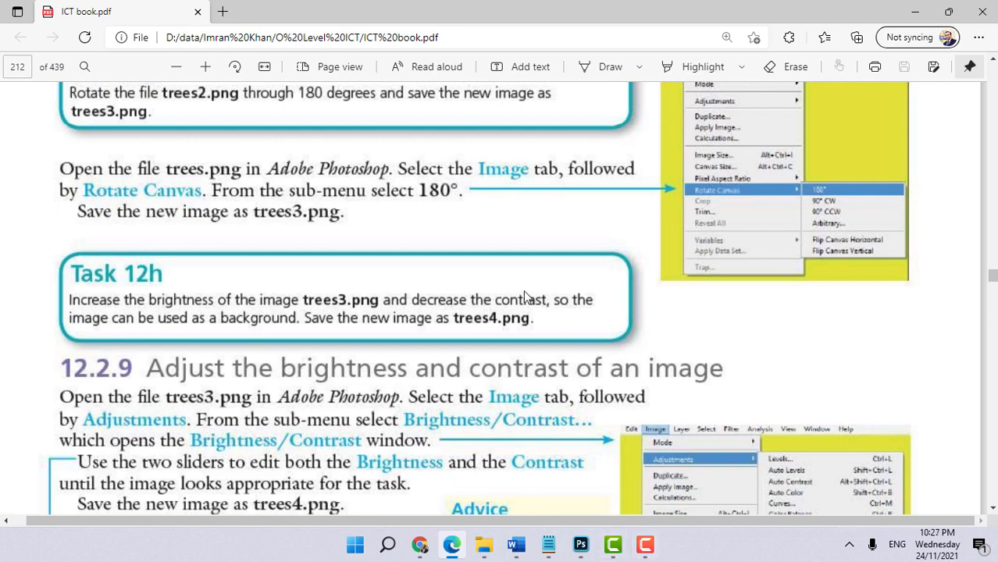
click(591, 548)
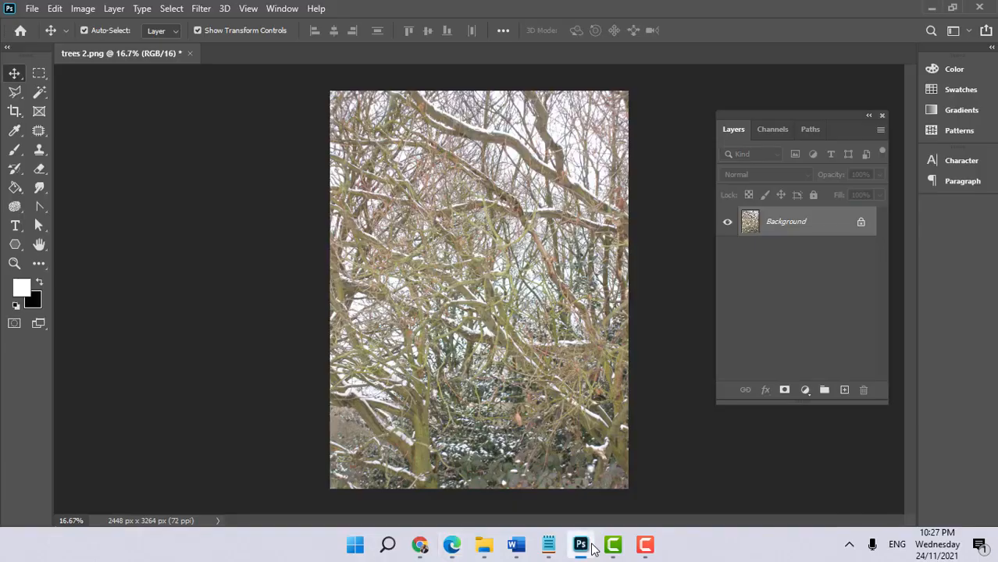